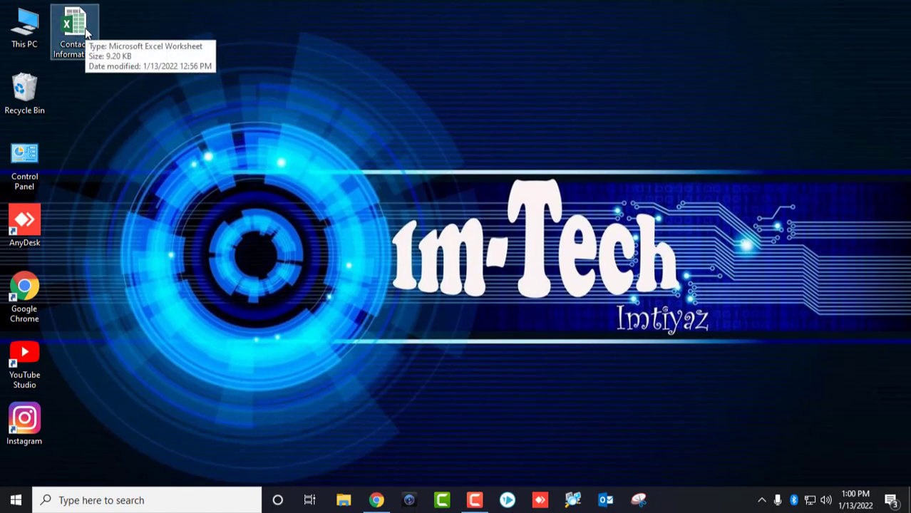
Open Contact Information.xlsx maximized and review its First Name, Last Name, Check-in and Email ID columns.
double_click(85, 28)
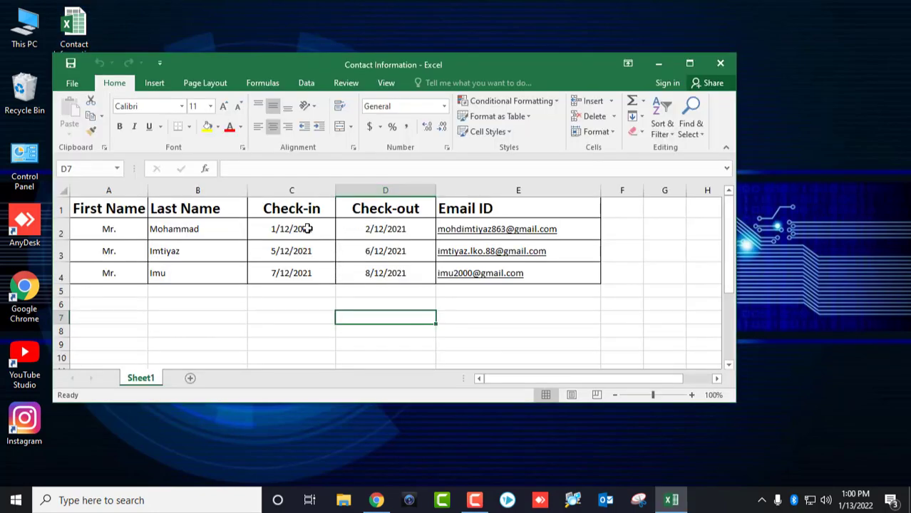
key("super+Up")
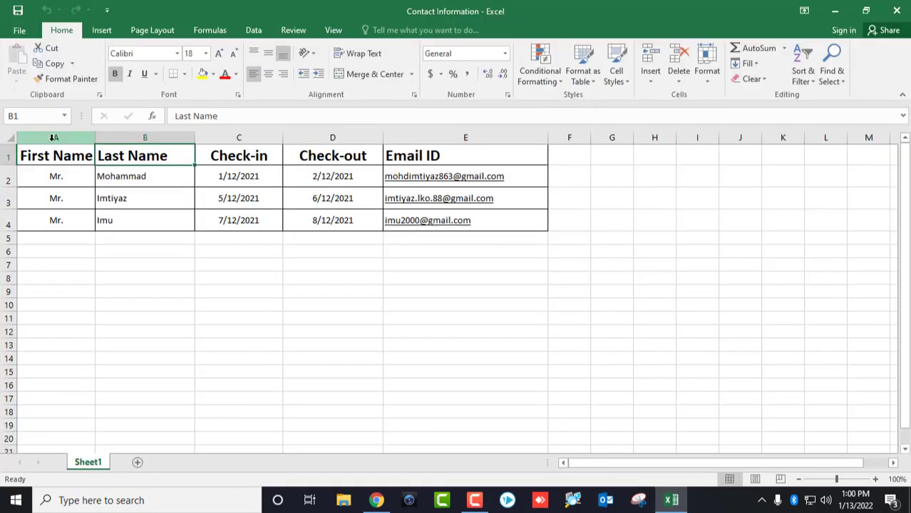
left_click(51, 139)
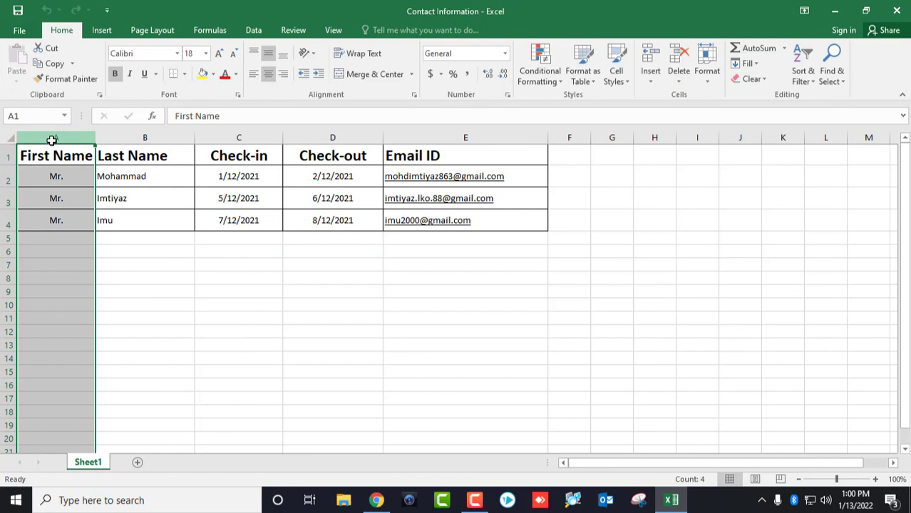
left_click(144, 138)
left_click(264, 132)
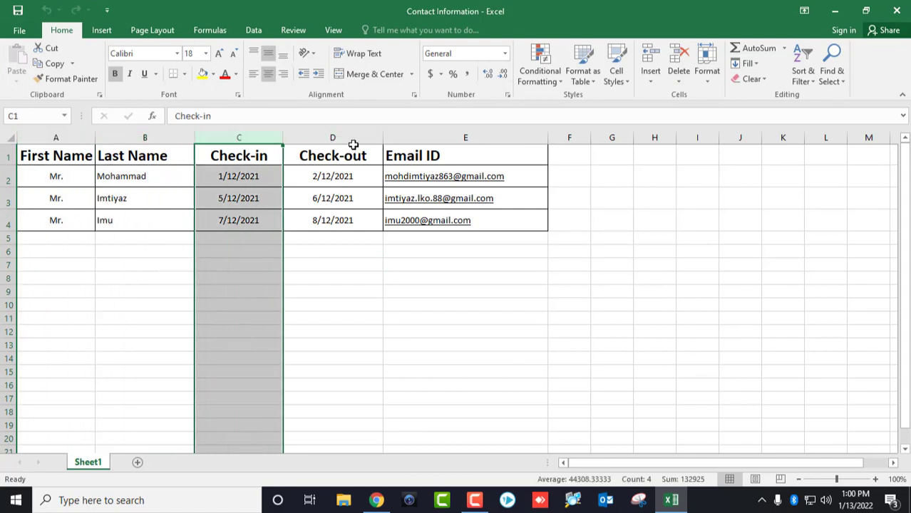
left_click(407, 136)
left_click(593, 146)
Check the first contact's last name, check-in and check-out dates, then minimize Excel.
left_click(146, 172)
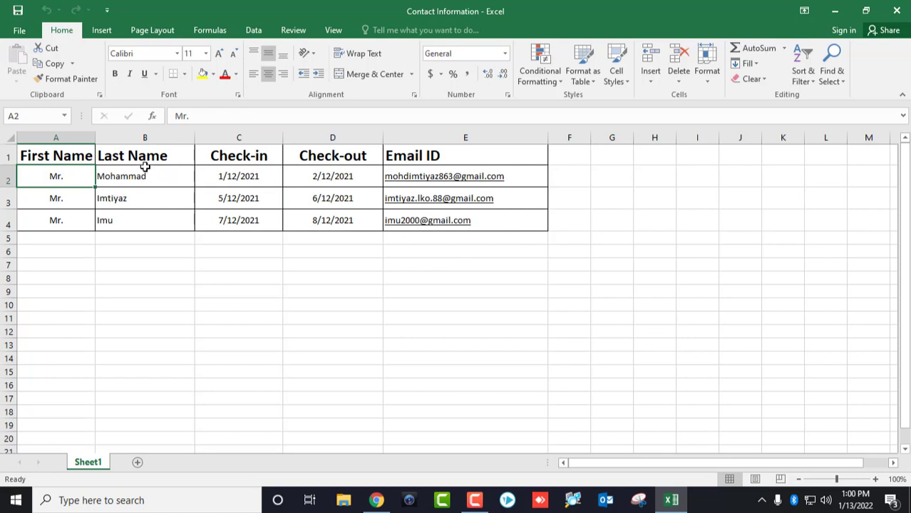
left_click(255, 176)
left_click(332, 175)
left_click(492, 159)
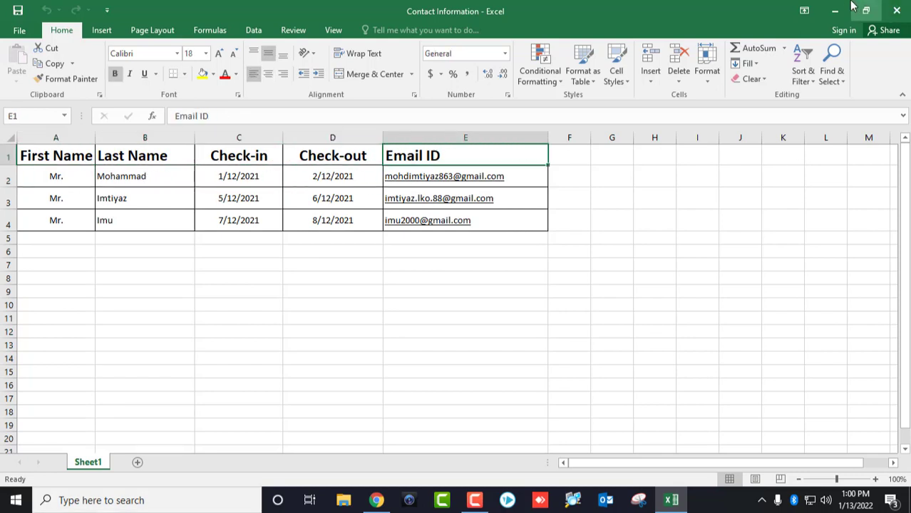
left_click(831, 11)
Refresh the desktop and add a new Word document named 'New Microsoft Word Document'.
right_click(263, 148)
left_click(313, 187)
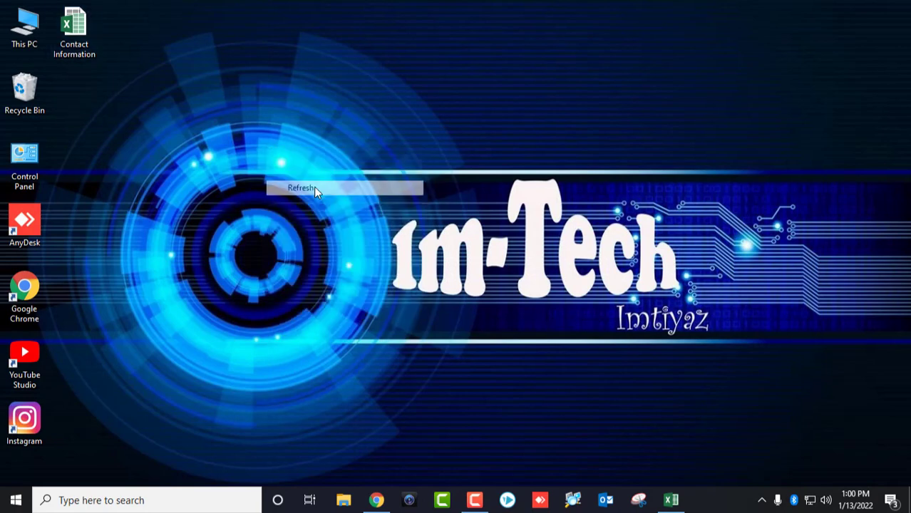
right_click(275, 84)
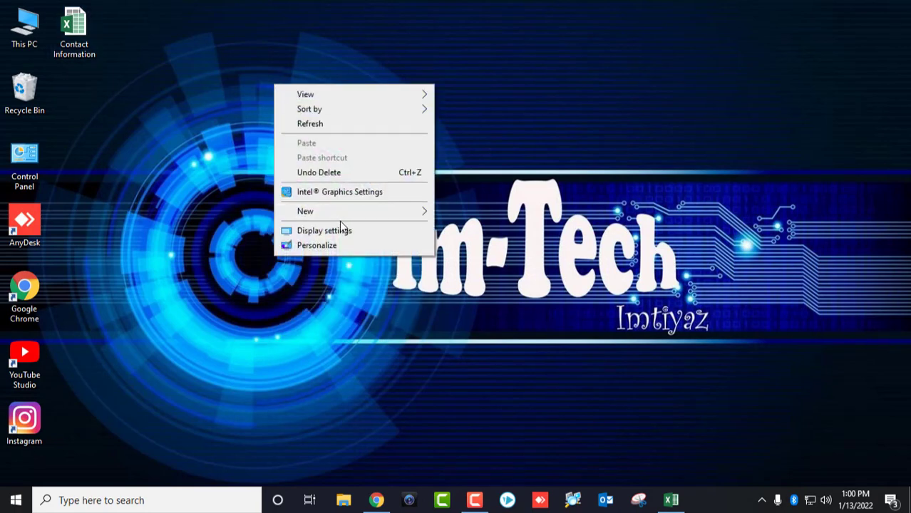
mouse_move(347, 215)
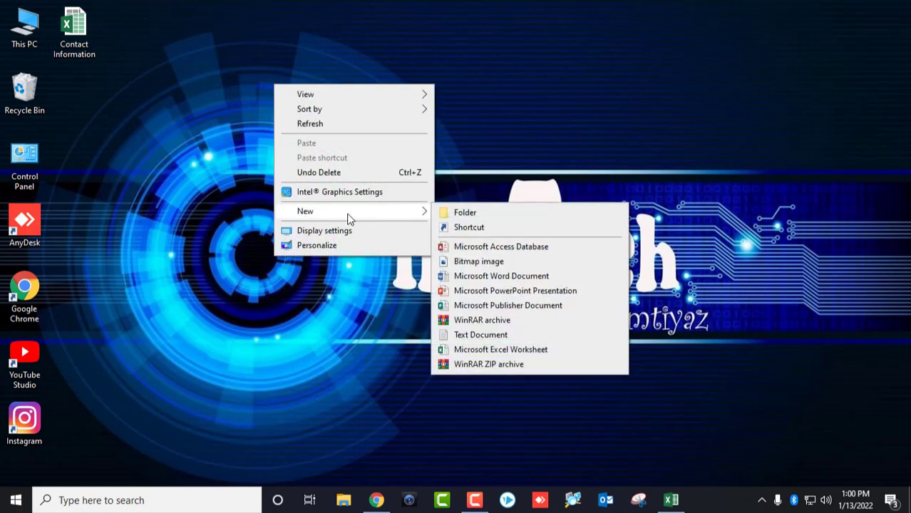
left_click(501, 276)
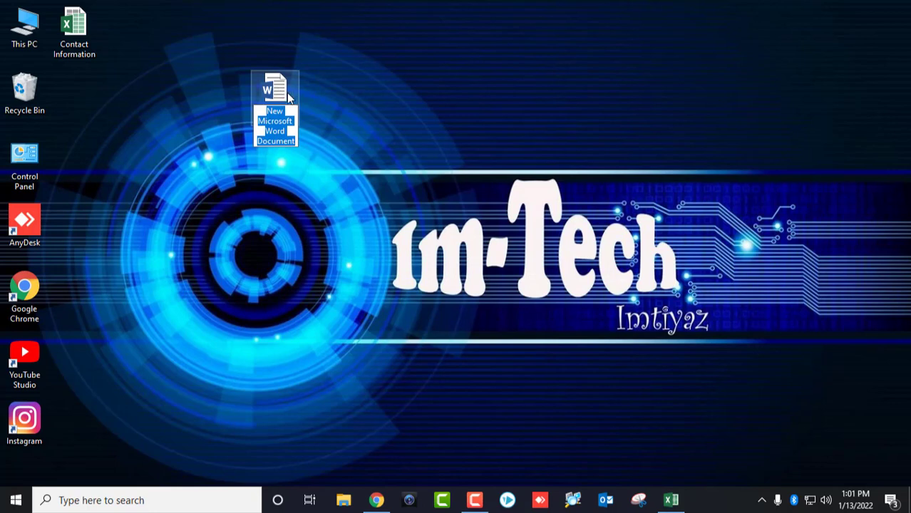
key("Return")
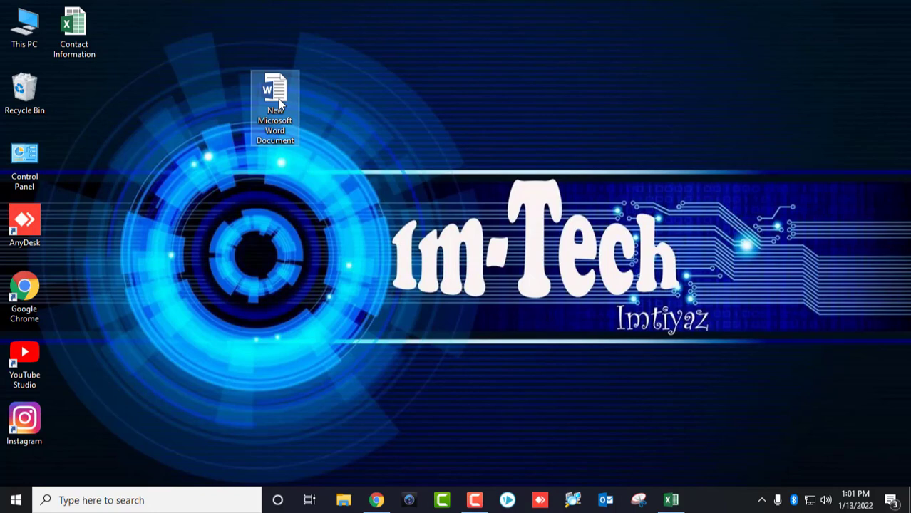
Open 'New Microsoft Word Document' and start an E-mail Messages mail merge from Mailings.
double_click(279, 103)
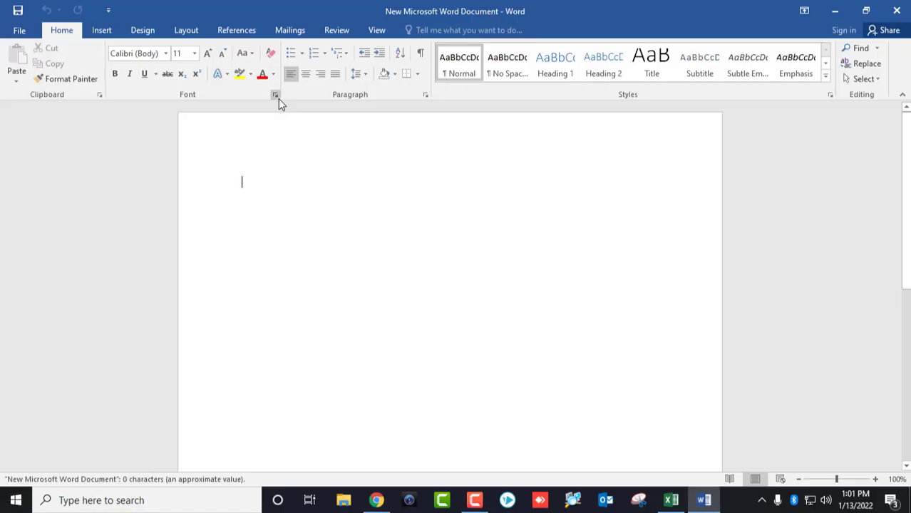
left_click(290, 33)
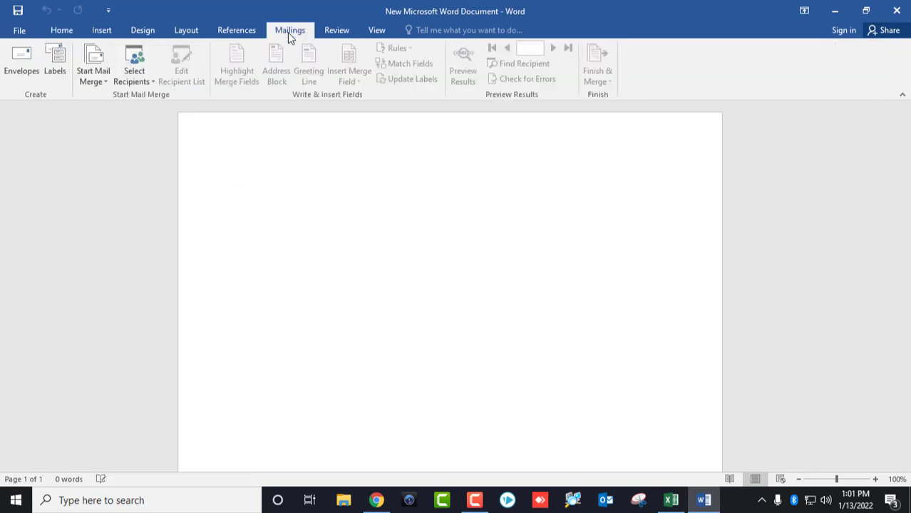
left_click(105, 81)
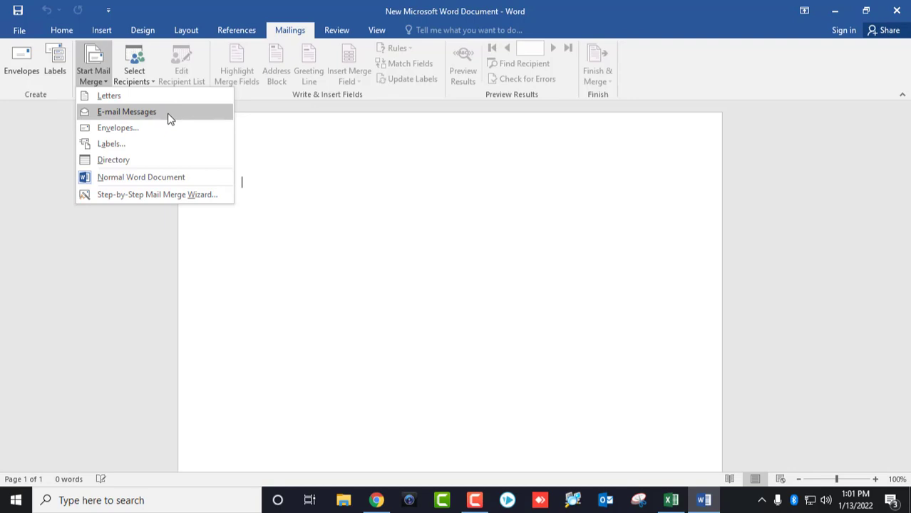
left_click(169, 118)
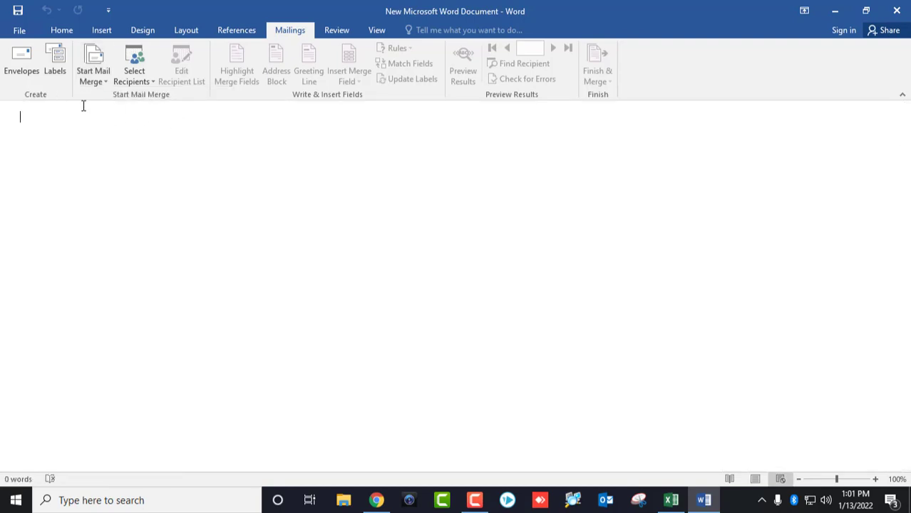
left_click(135, 80)
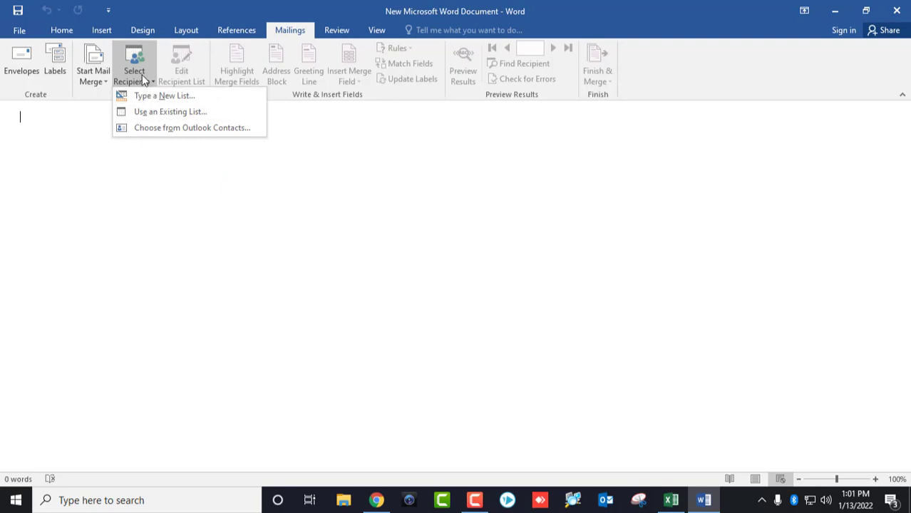
Use Sheet1$ of the Desktop's Contact Information workbook as the existing recipient list.
left_click(202, 117)
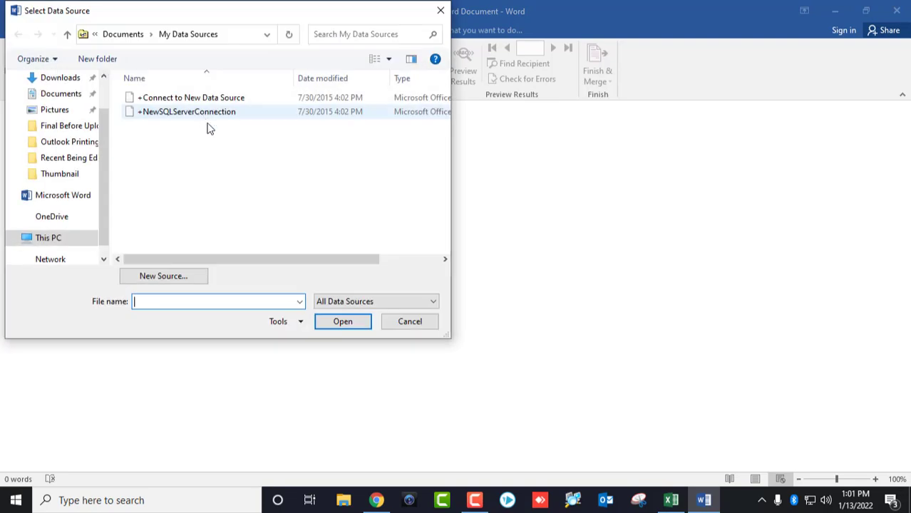
scroll(91, 124, "up", 1)
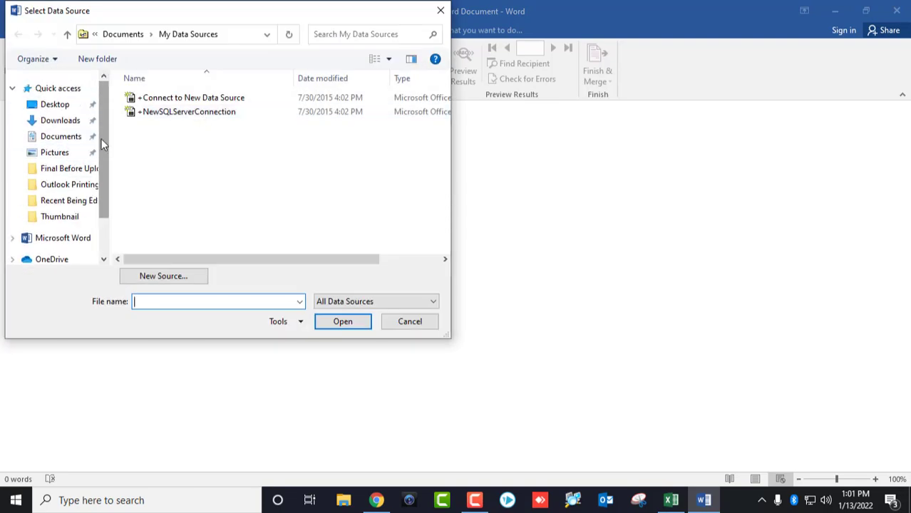
left_click(56, 107)
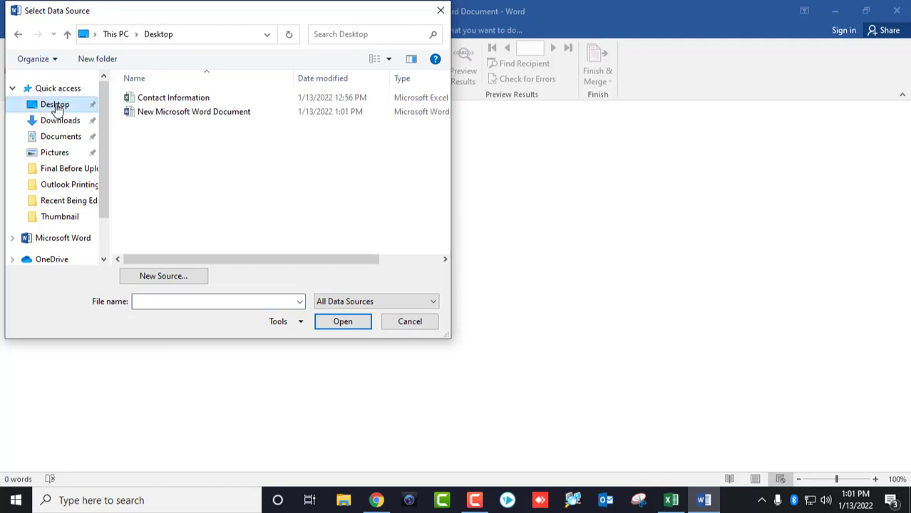
left_click(175, 100)
double_click(196, 102)
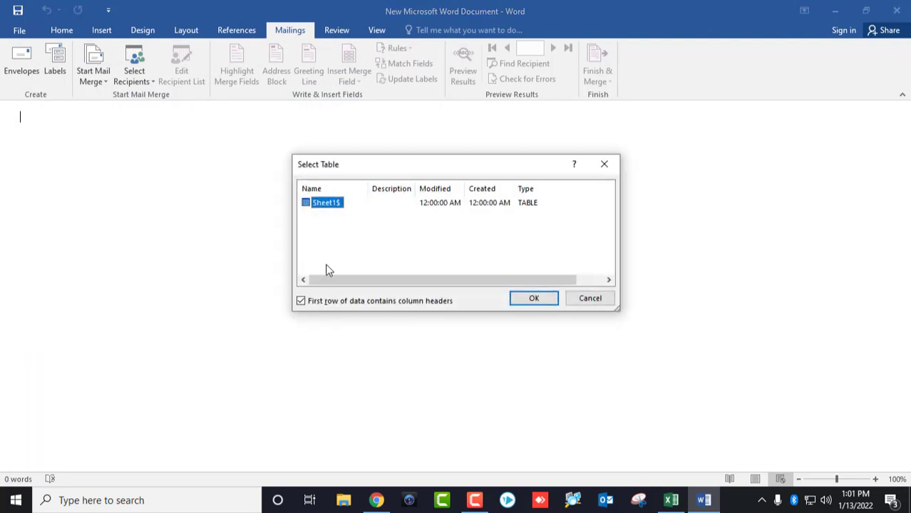
left_click(532, 303)
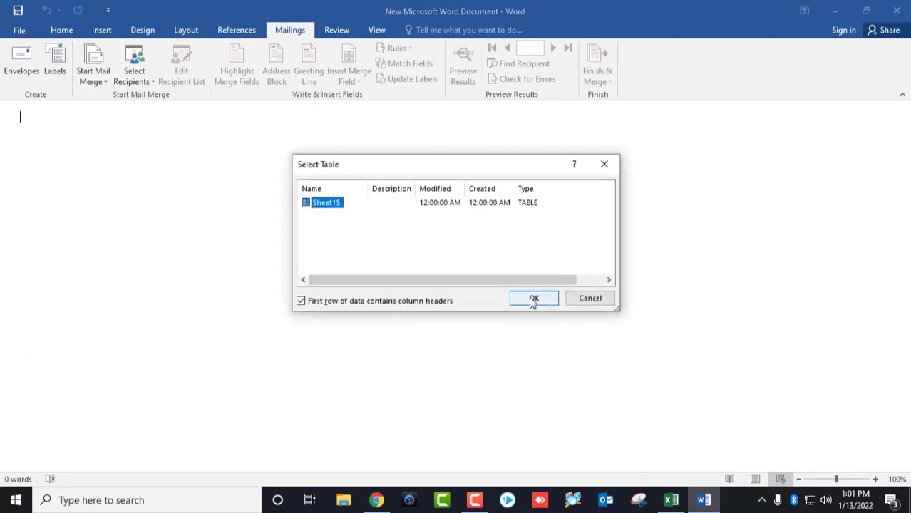
left_click(532, 300)
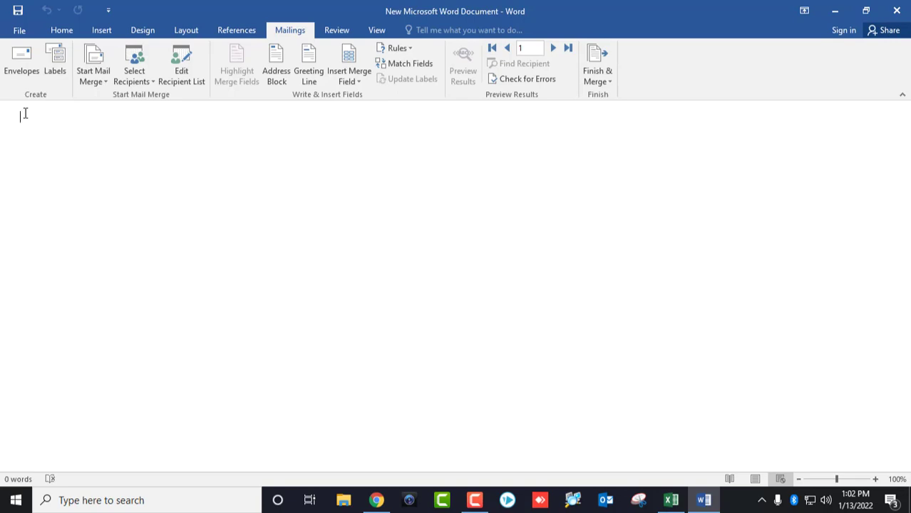
Type 'Dear' and insert the First_Name and Last_Name merge fields after it.
type("Dear")
left_click(360, 82)
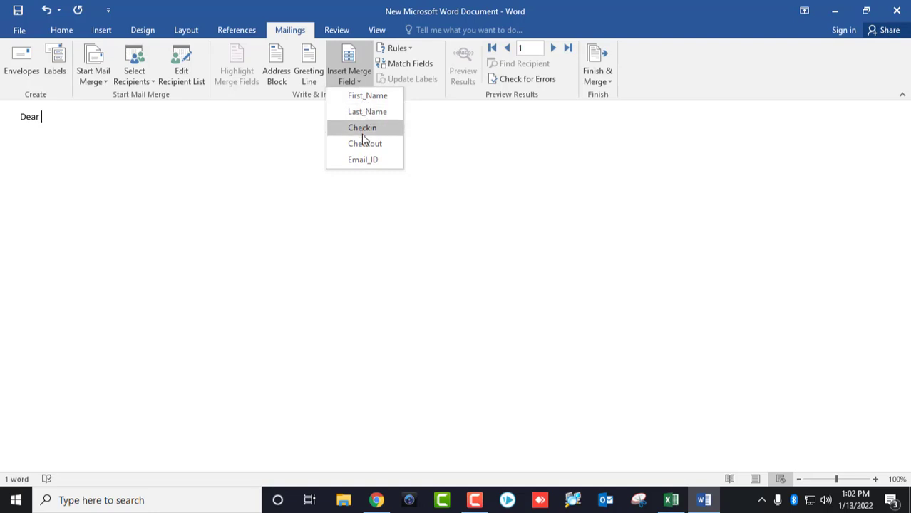
left_click(364, 91)
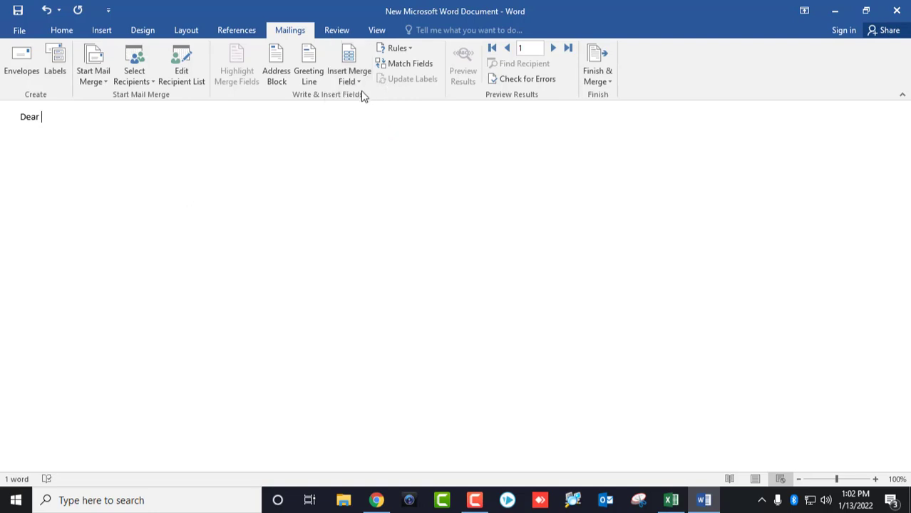
left_click(42, 116)
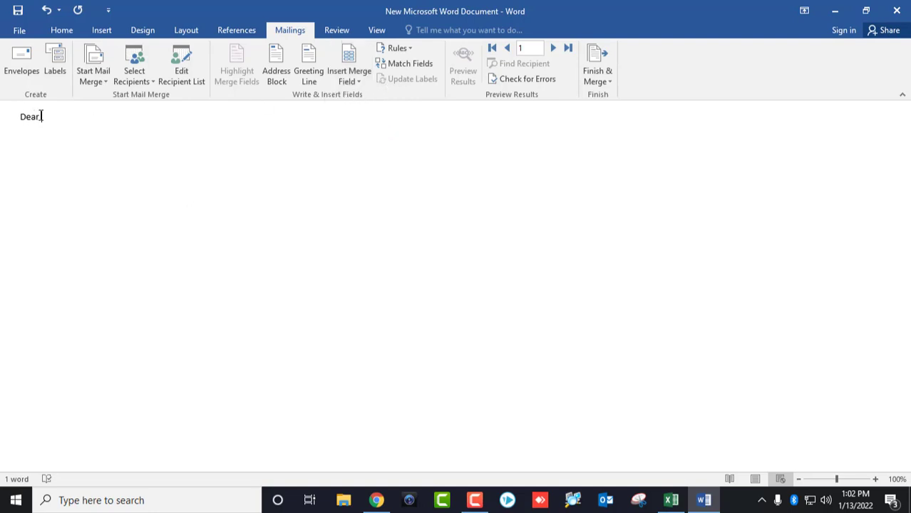
left_click(361, 83)
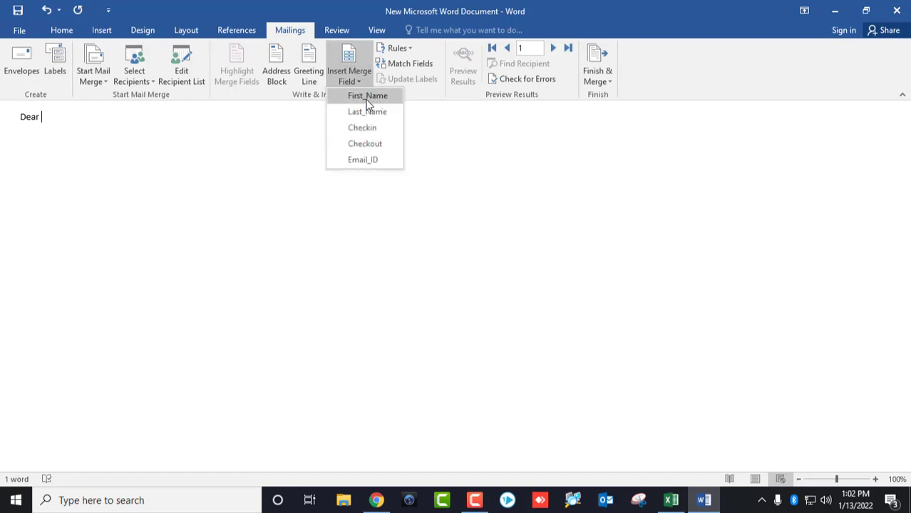
left_click(367, 101)
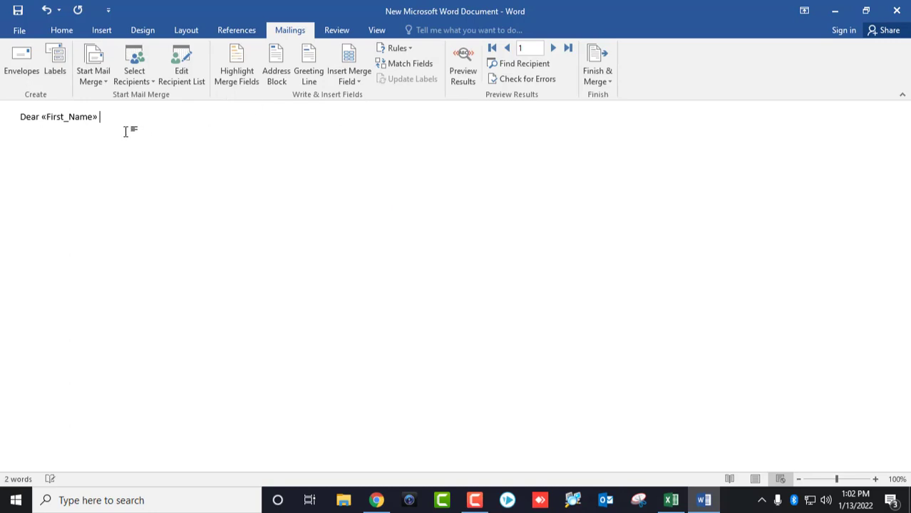
left_click(359, 81)
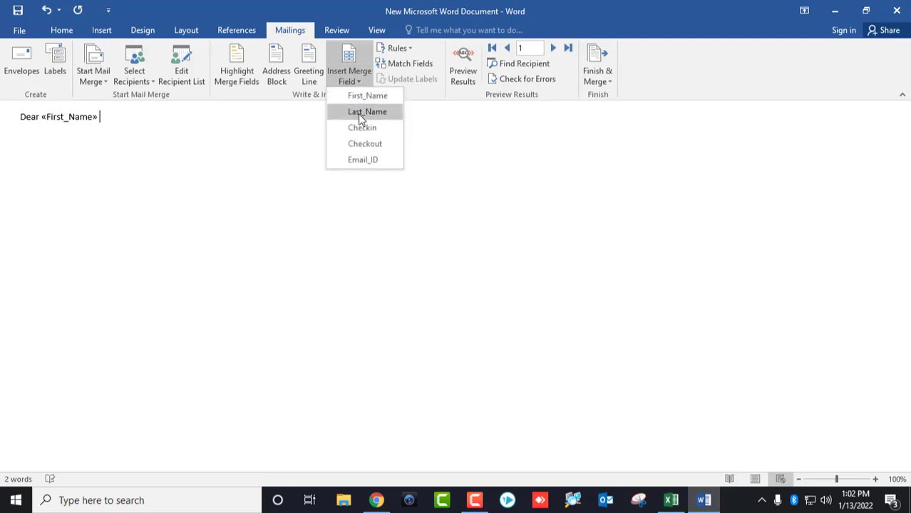
left_click(361, 114)
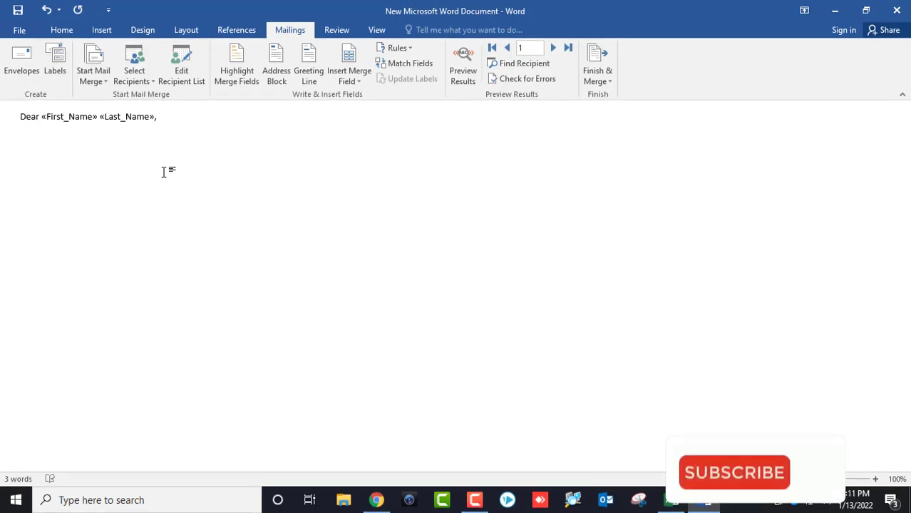
Add 'Greetings of the Day !!!' and a thank-you sentence ending 'from' with the Checkin field.
type("Greetings ")
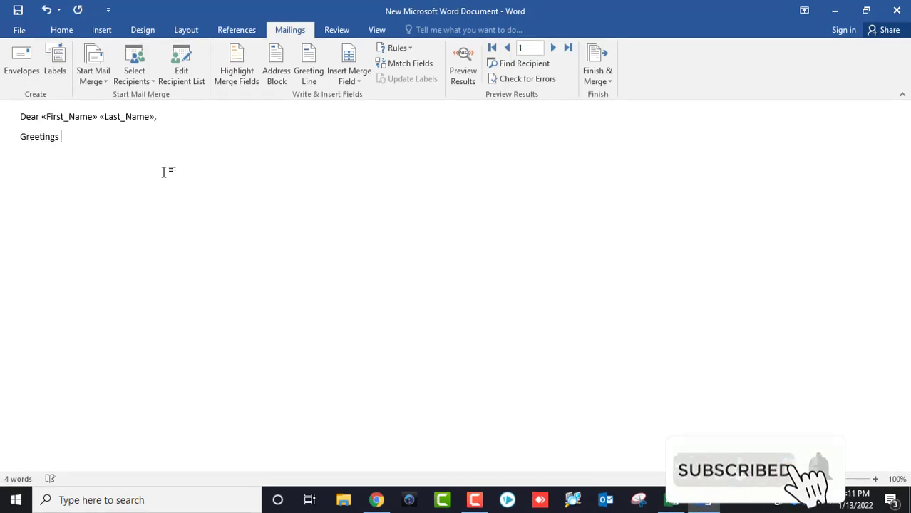
type("of the Da")
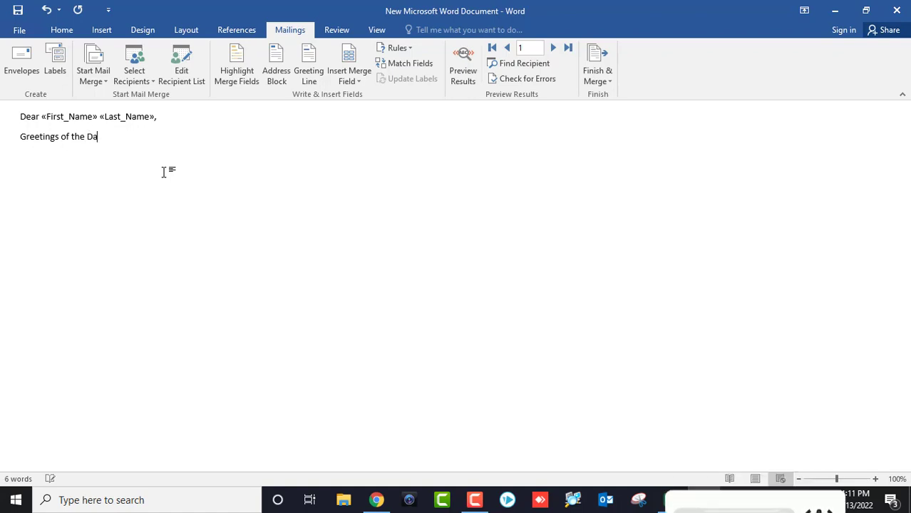
type("y !!!")
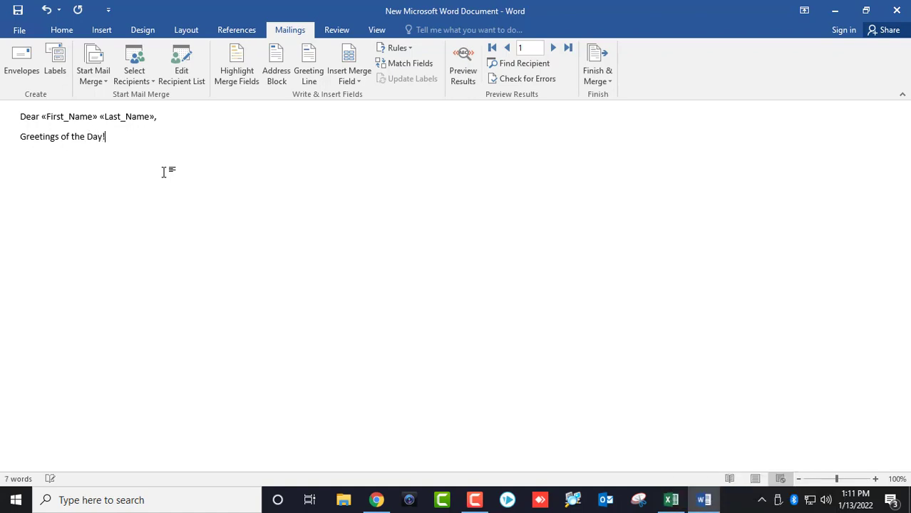
key("Return")
type("We sincerely thank you for choosing us to host your stay during your visit fro,")
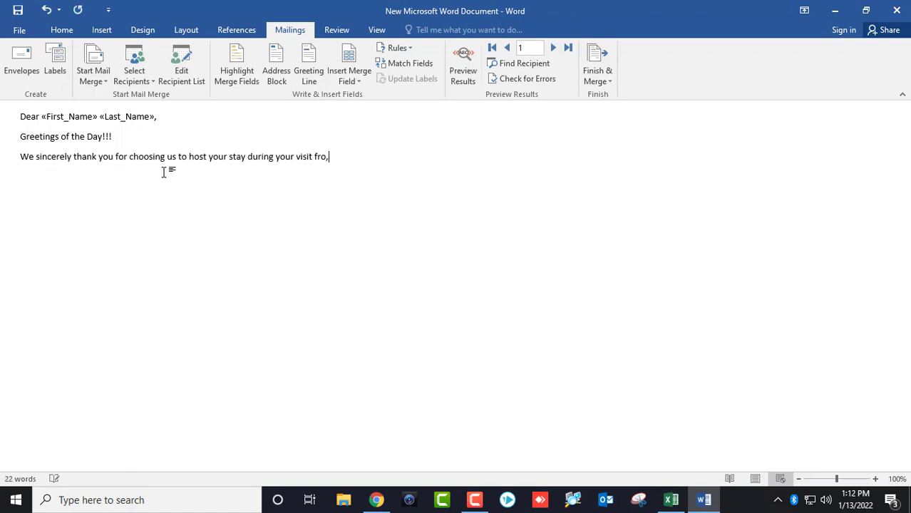
key("BackSpace")
type("m")
left_click(361, 79)
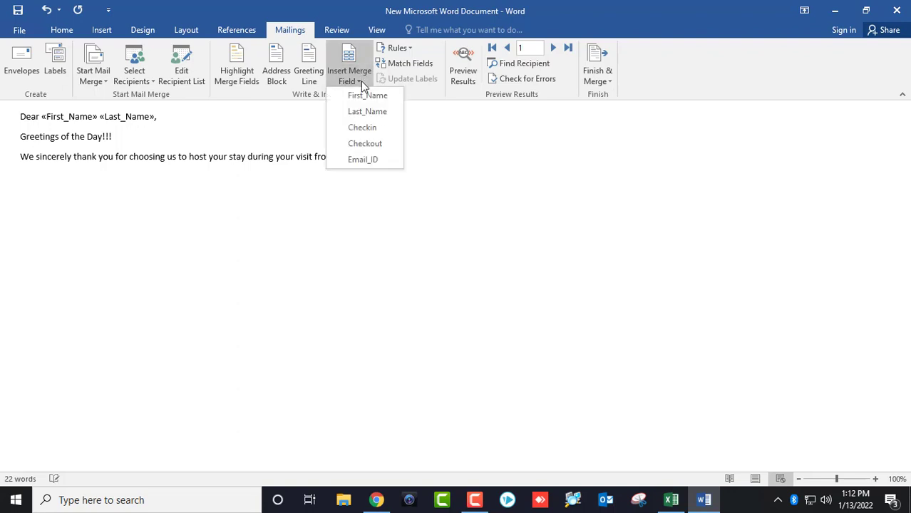
left_click(367, 129)
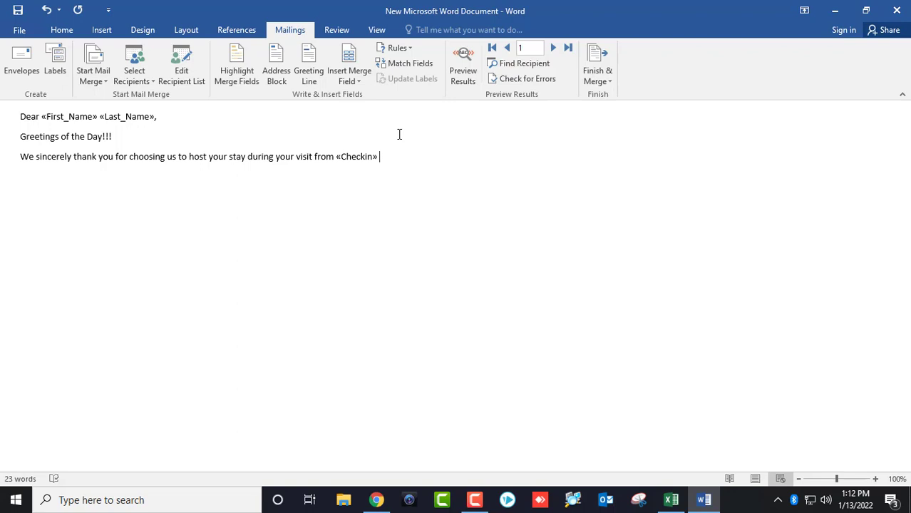
Add 'to' with the Checkout field, the feedback sentence, and 'Looking forward to host your stay again!! Thank you'.
type("to")
left_click(357, 80)
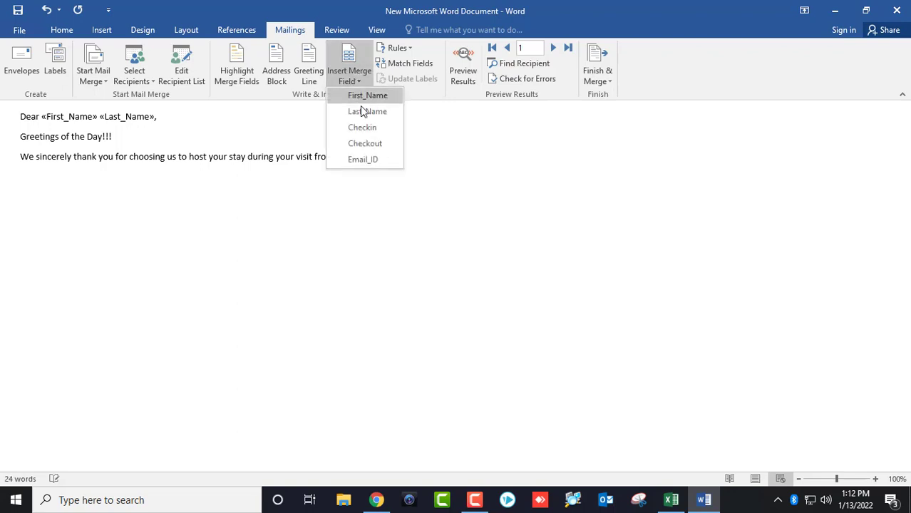
left_click(372, 145)
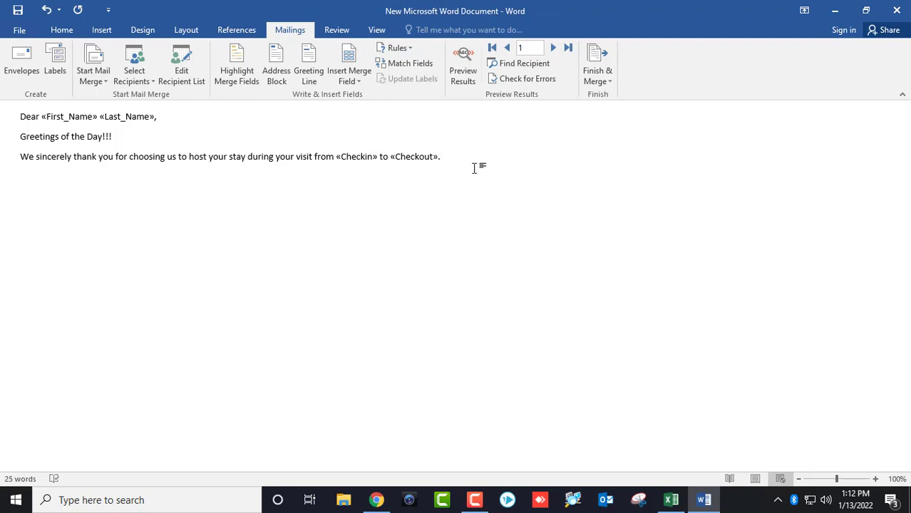
type("We further thank you for giving us")
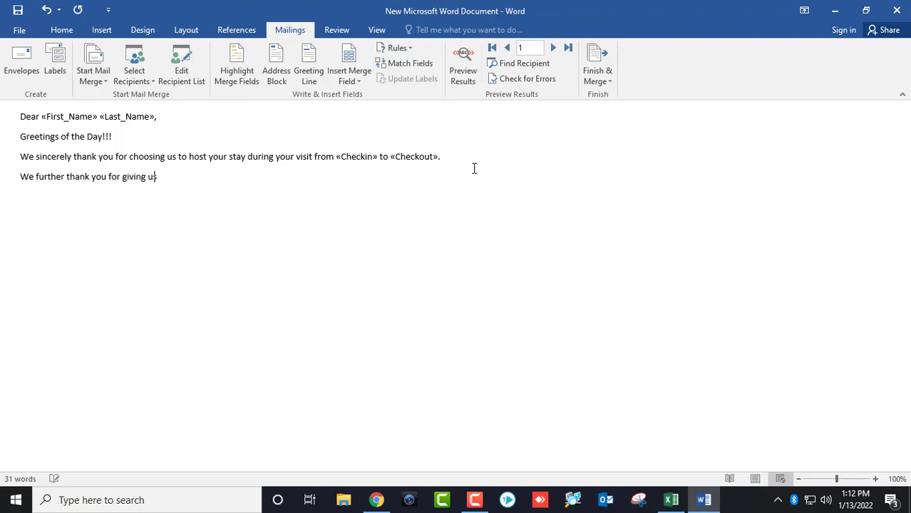
type(" your valuable feedback")
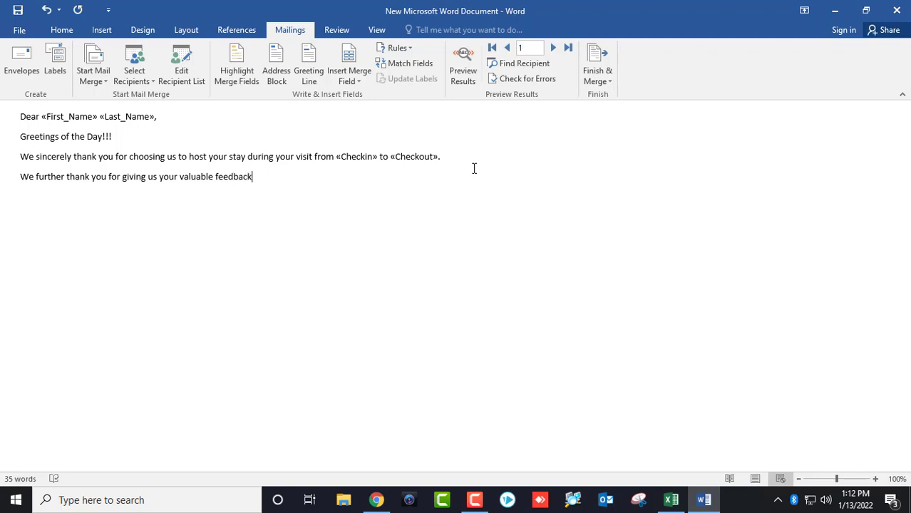
type(" as it gives us an opportunity to understand our guest ex")
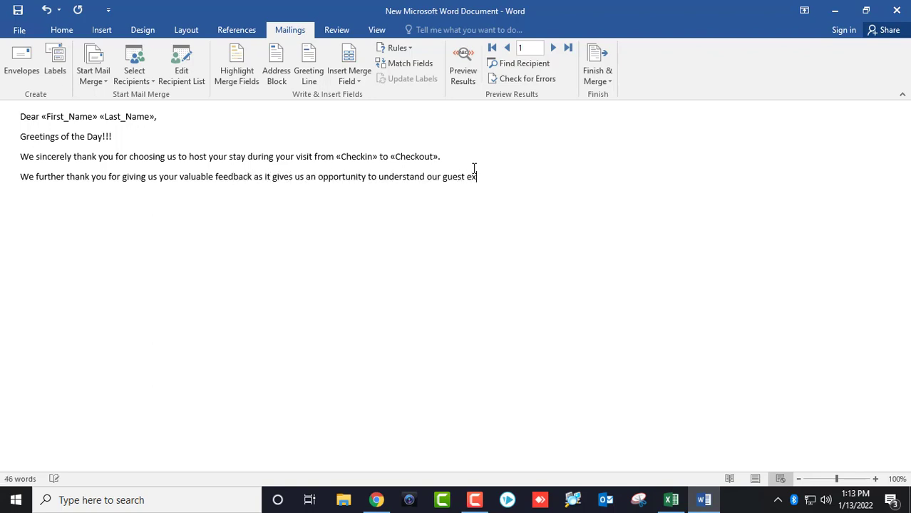
type("pectations.")
key("Return")
type("Looking f")
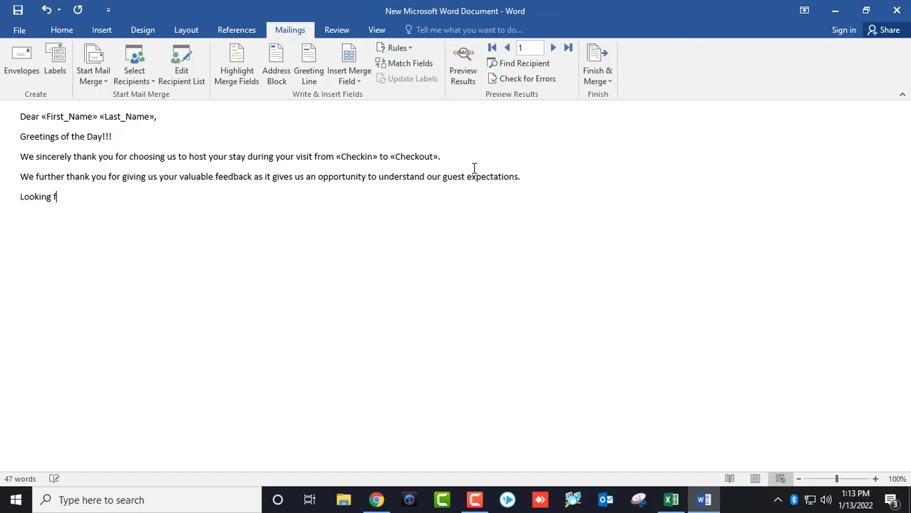
type("orward to host your ")
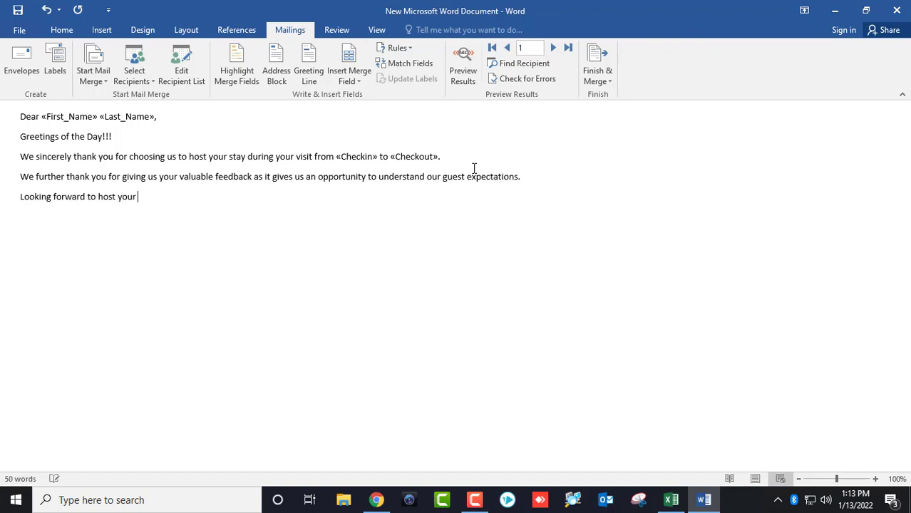
type("stay again")
type("!!  ")
type("Thank you")
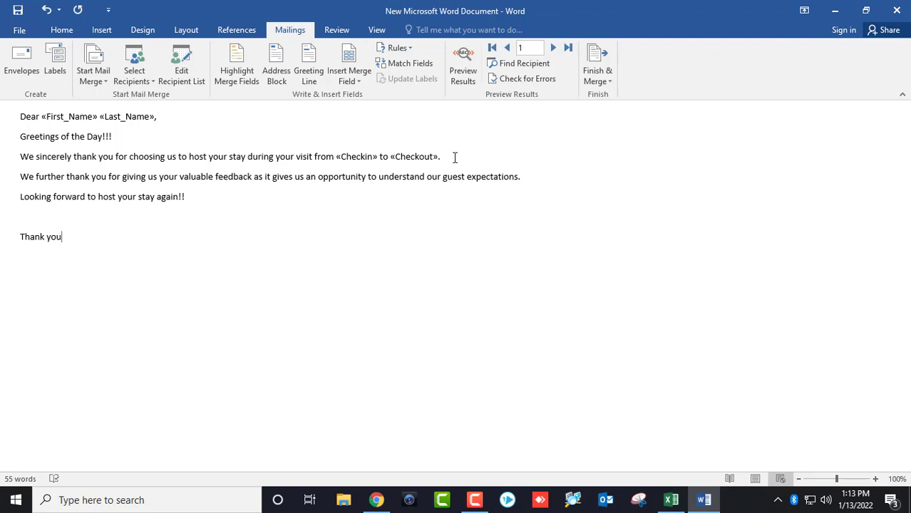
Preview results, check the merged name and date range, and advance to record 3.
left_click(464, 80)
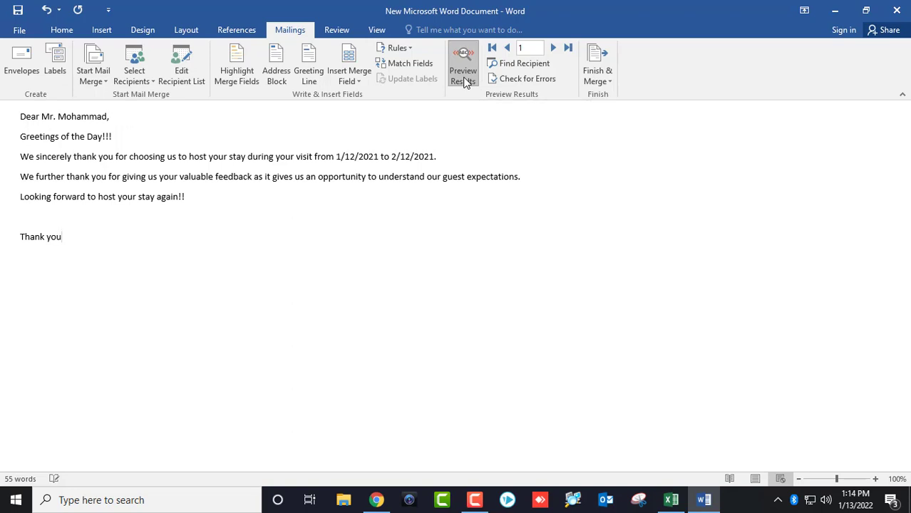
left_click(58, 118)
left_click_drag(58, 118, 105, 118)
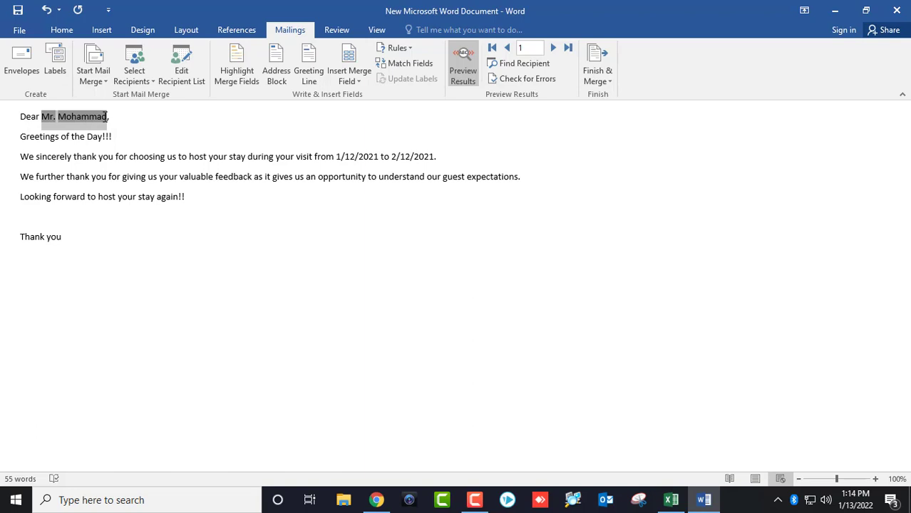
left_click(46, 117)
mouse_move(47, 118)
left_mouse_down()
mouse_move(104, 119)
mouse_move(43, 117)
left_mouse_up()
left_click(108, 117)
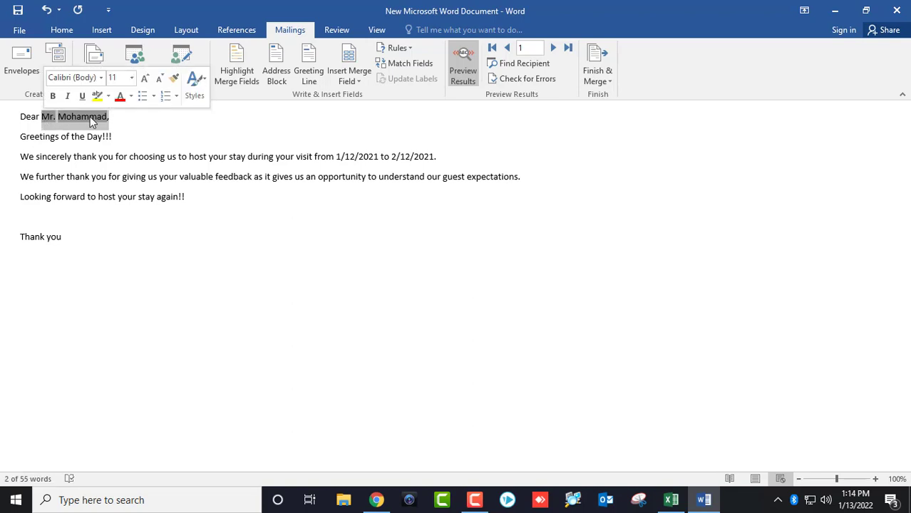
left_click(116, 119)
left_click_drag(52, 120, 41, 118)
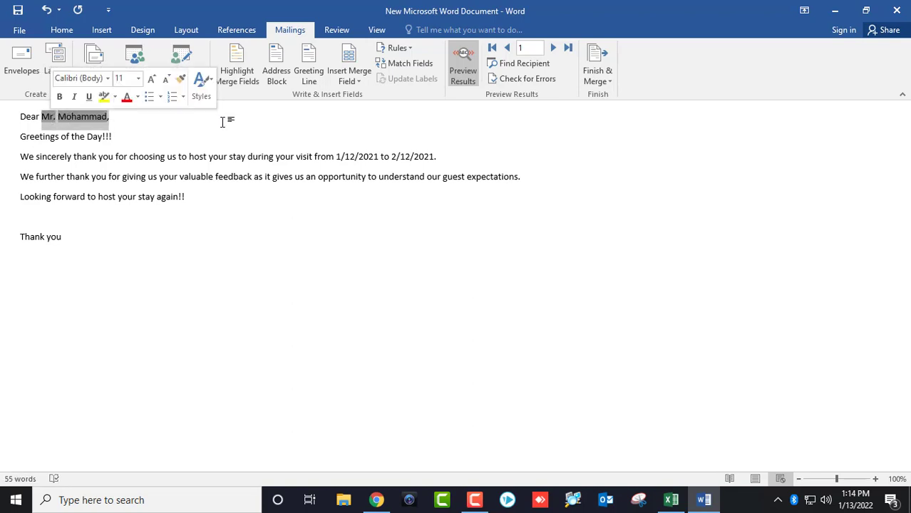
left_click_drag(337, 156, 437, 157)
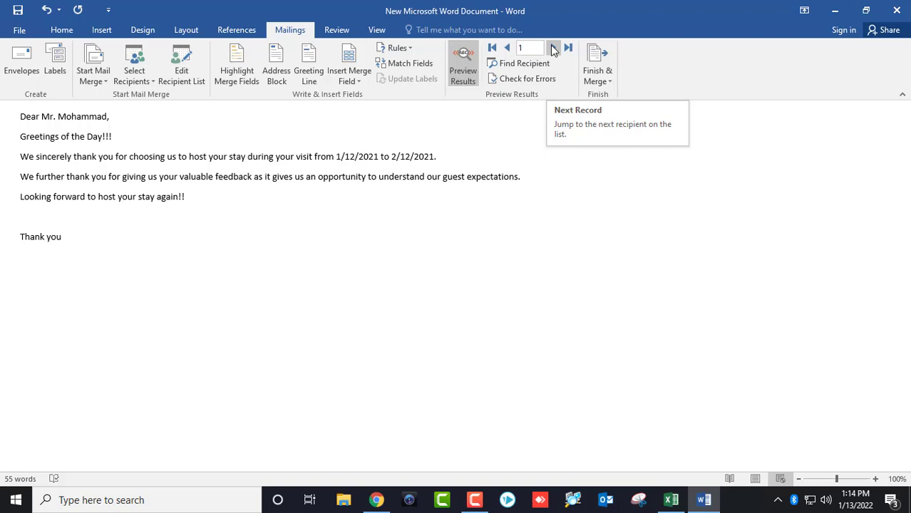
left_click(554, 48)
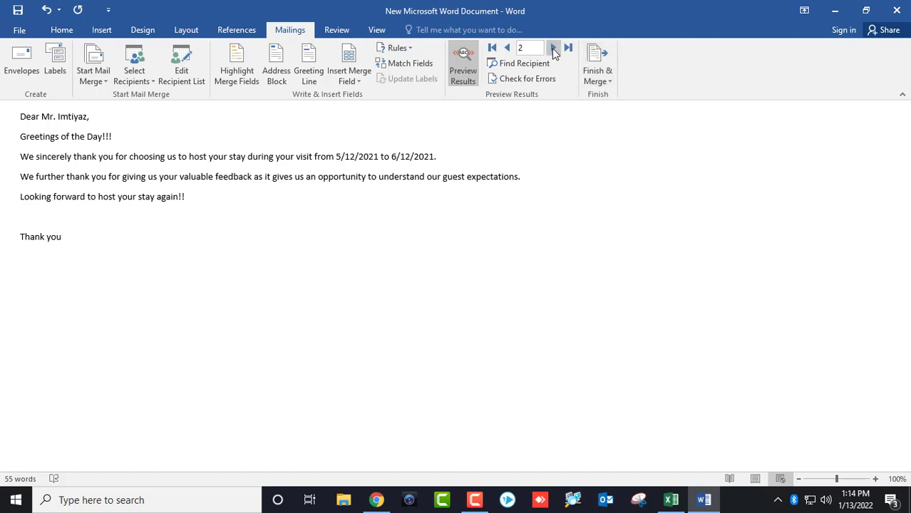
left_click(553, 48)
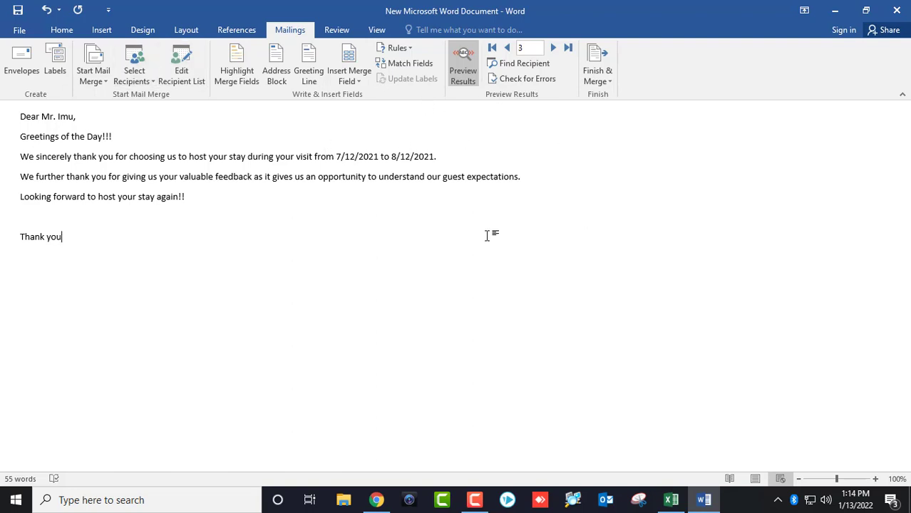
Send e-mails to Email_ID with subject 'Thank you so much for visiting our property' for all records, then switch to Outlook.
left_click(606, 84)
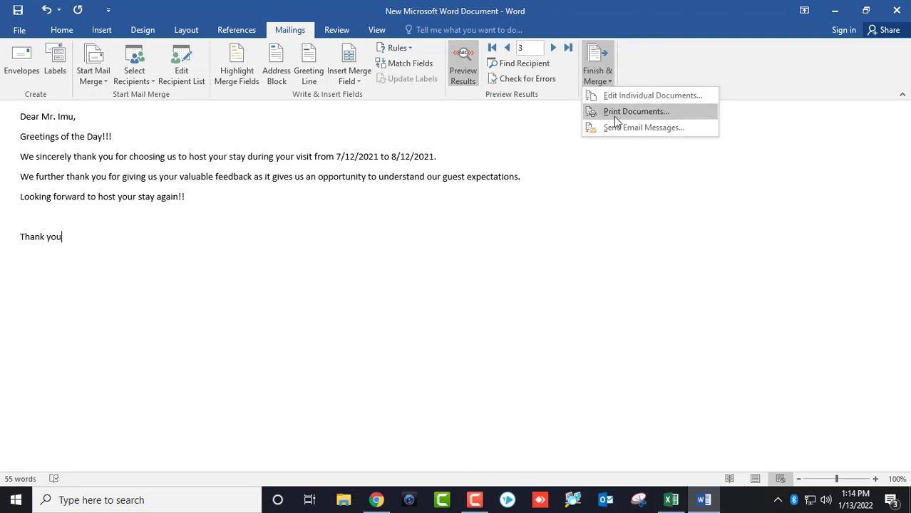
left_click(638, 132)
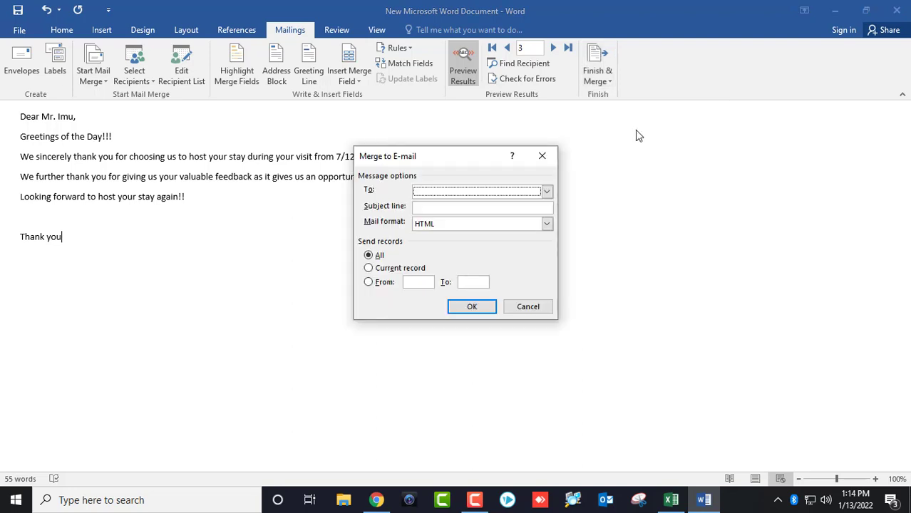
left_click(547, 193)
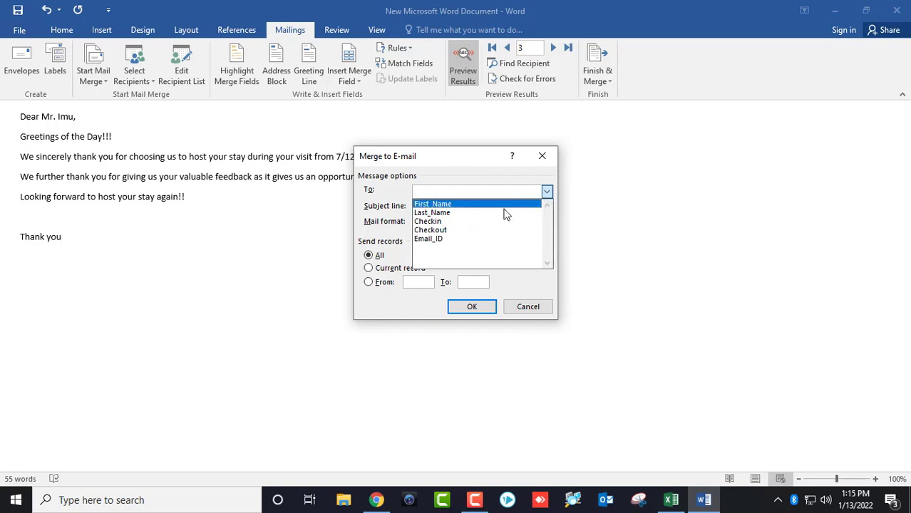
left_click(440, 239)
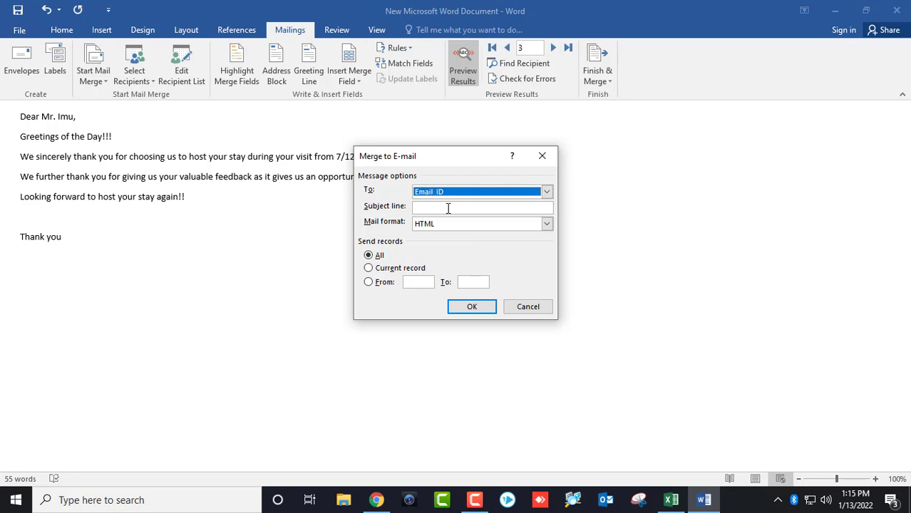
left_click(447, 207)
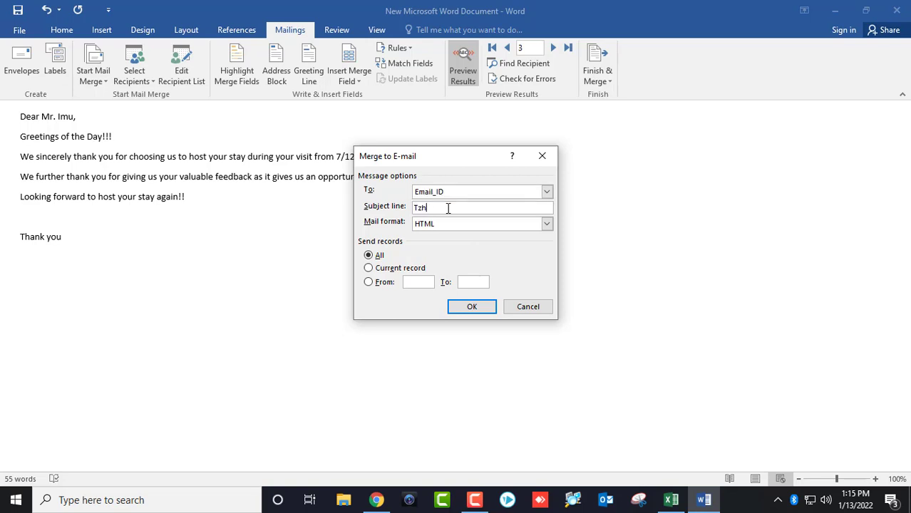
type("Thank you so much for visiting our property")
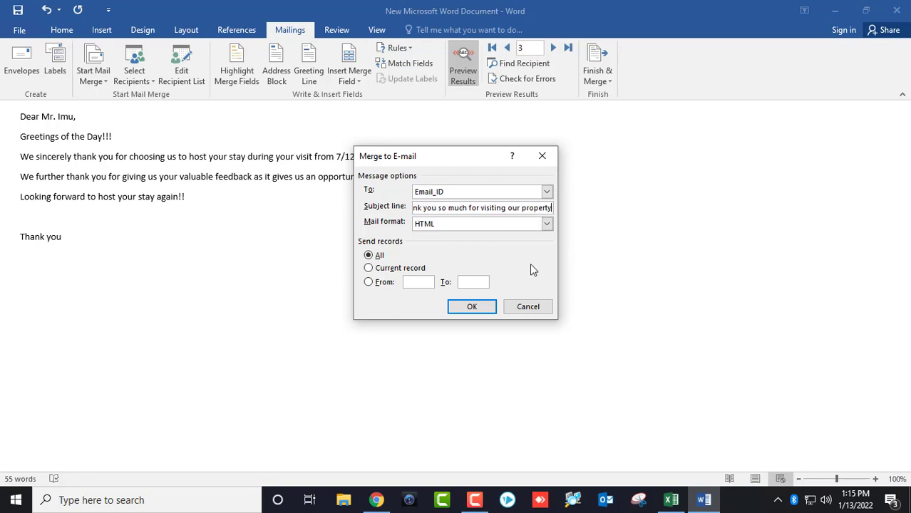
left_click(378, 256)
left_click(473, 308)
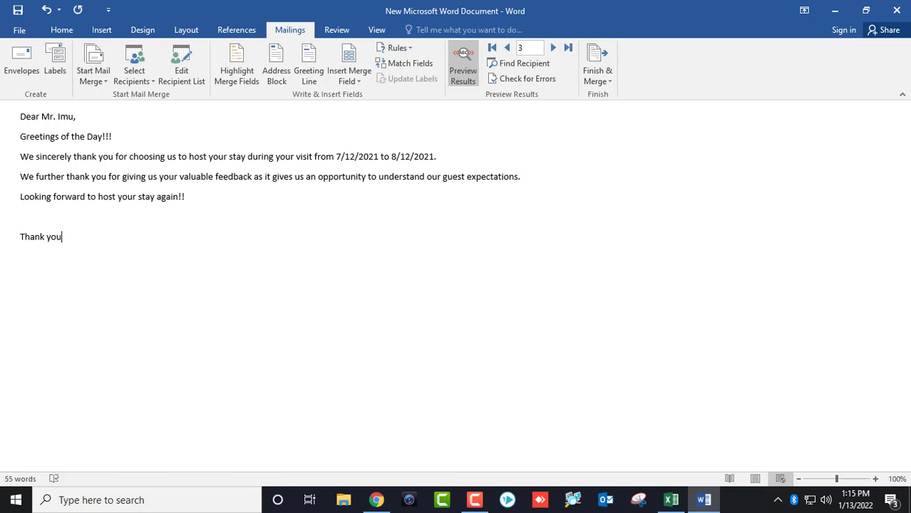
left_click(606, 500)
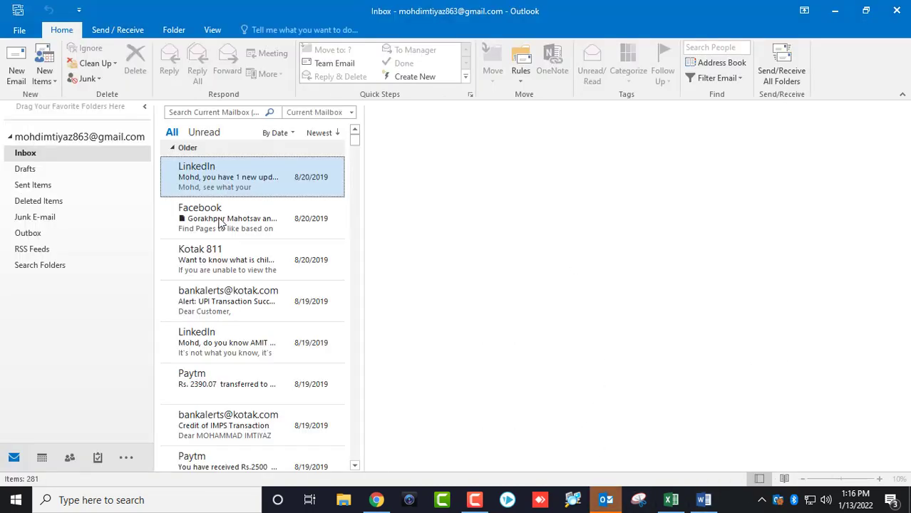
Check Sent Items and Outbox, run Send/Receive All Folders, and return to Sent Items.
left_click(32, 186)
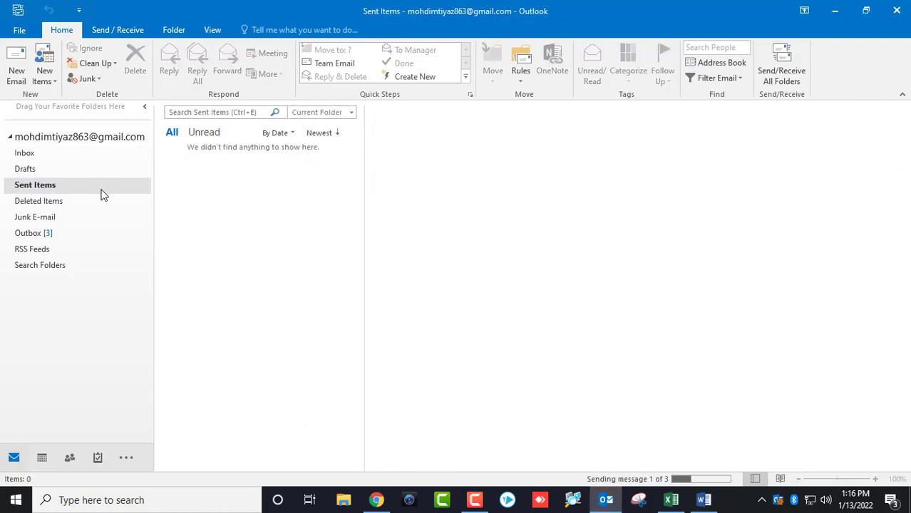
left_click(32, 233)
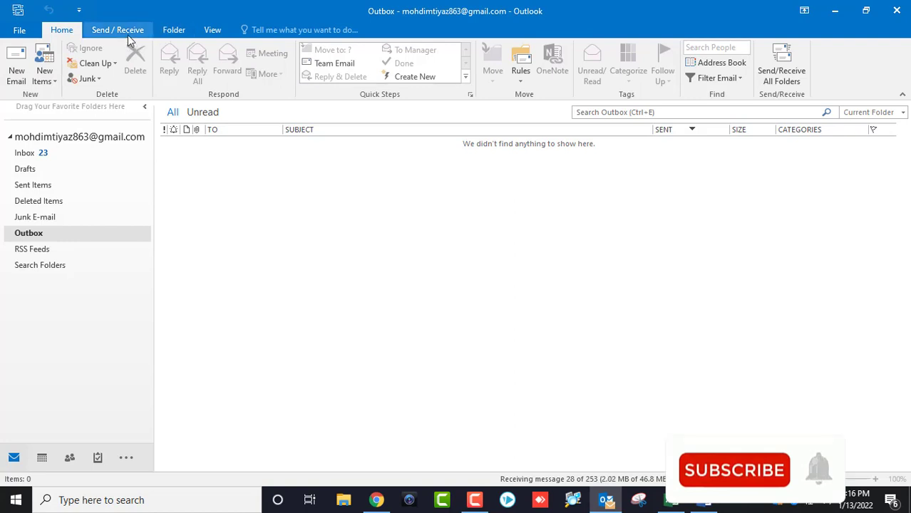
left_click(127, 30)
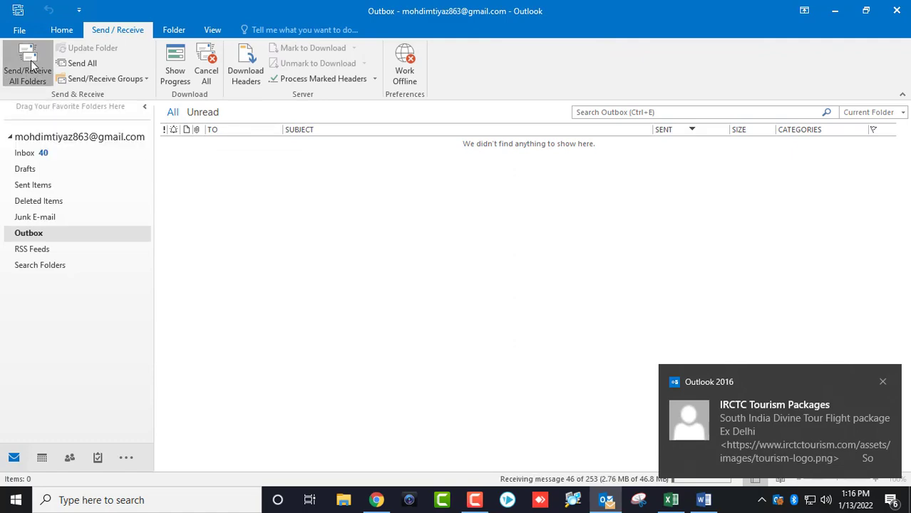
left_click(25, 153)
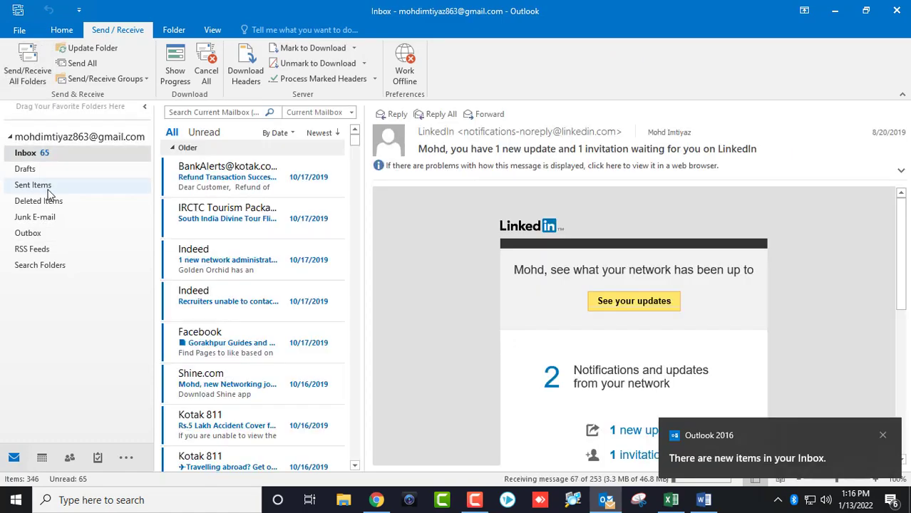
left_click(35, 185)
Check the first sent message's subject, greeting and stay dates 1/12/2021 to 2/12/2021.
left_click(249, 177)
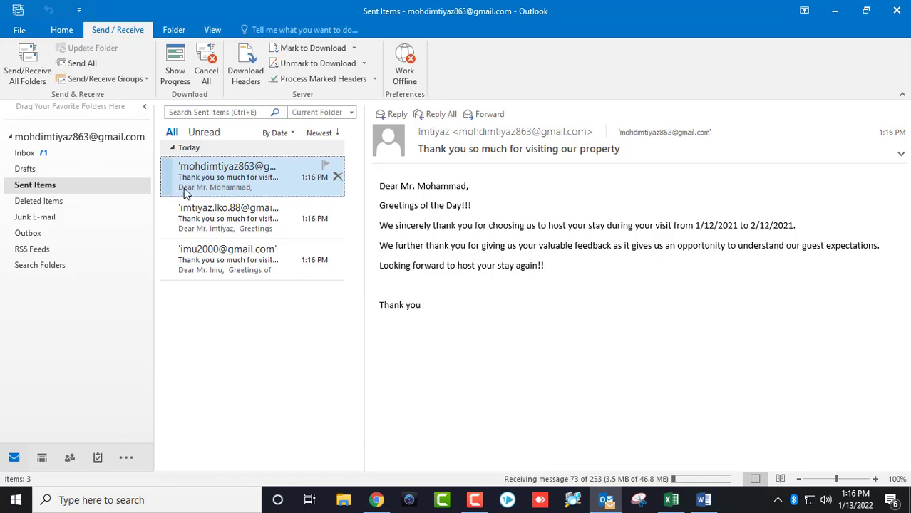
triple_click(419, 152)
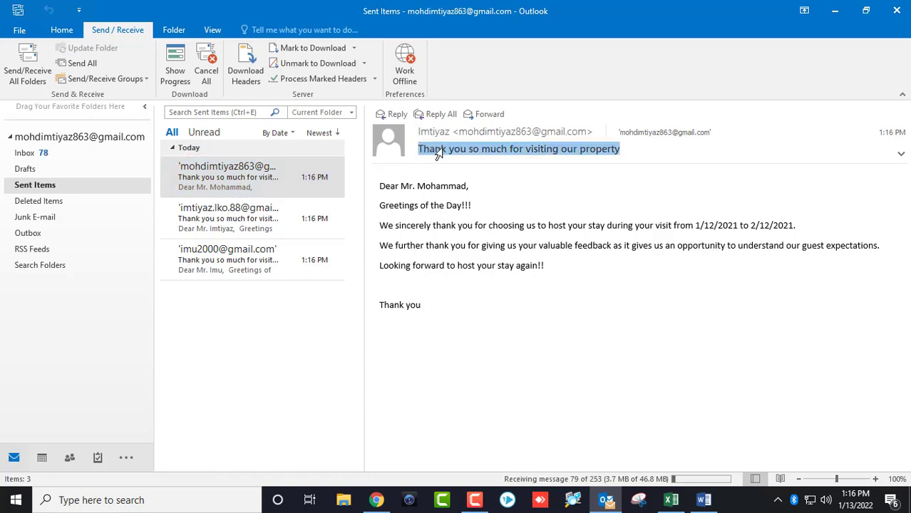
left_click(559, 151)
triple_click(420, 150)
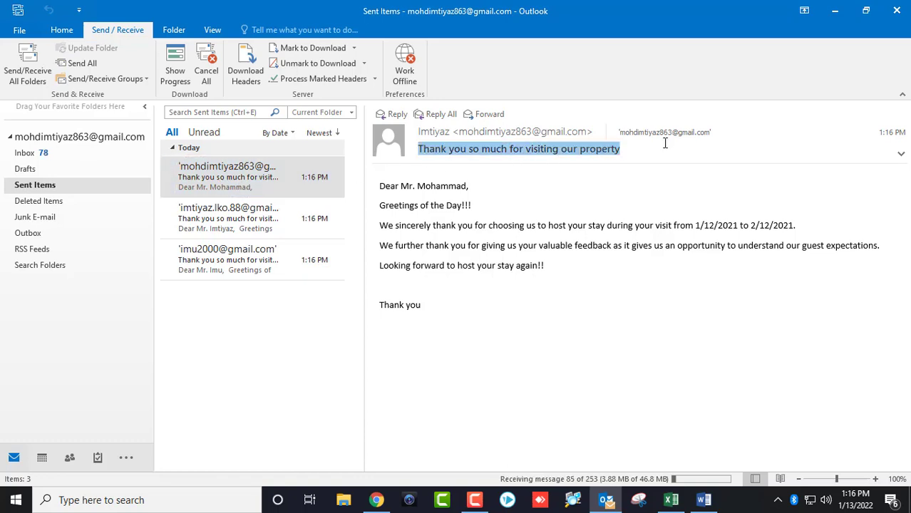
left_click(651, 177)
triple_click(419, 184)
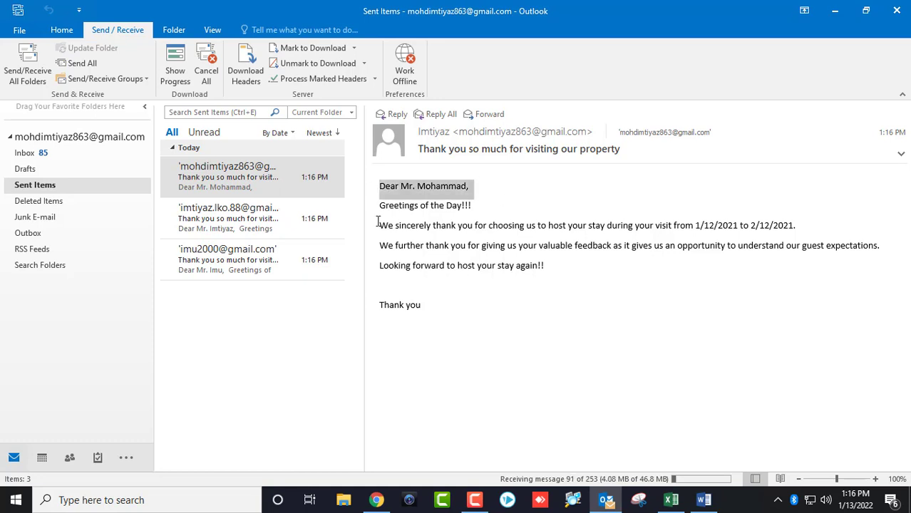
triple_click(490, 206)
left_click(489, 231)
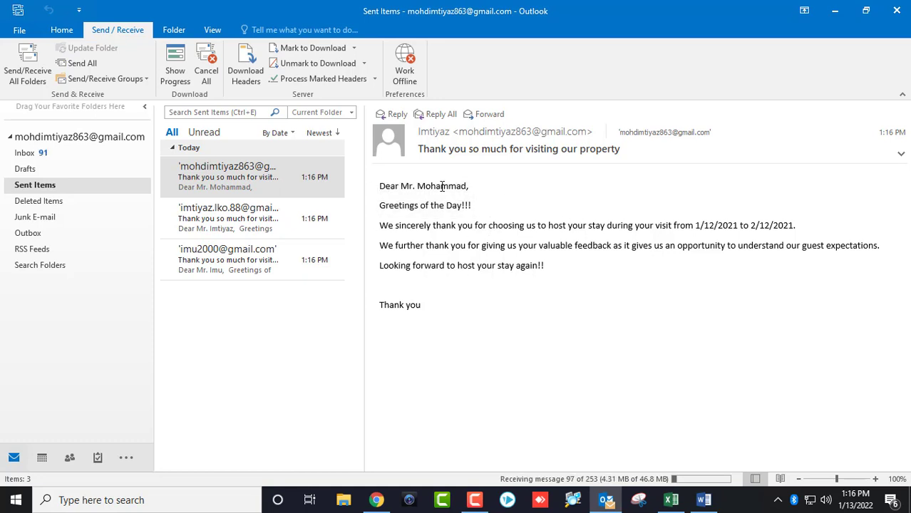
triple_click(479, 186)
left_click(436, 185)
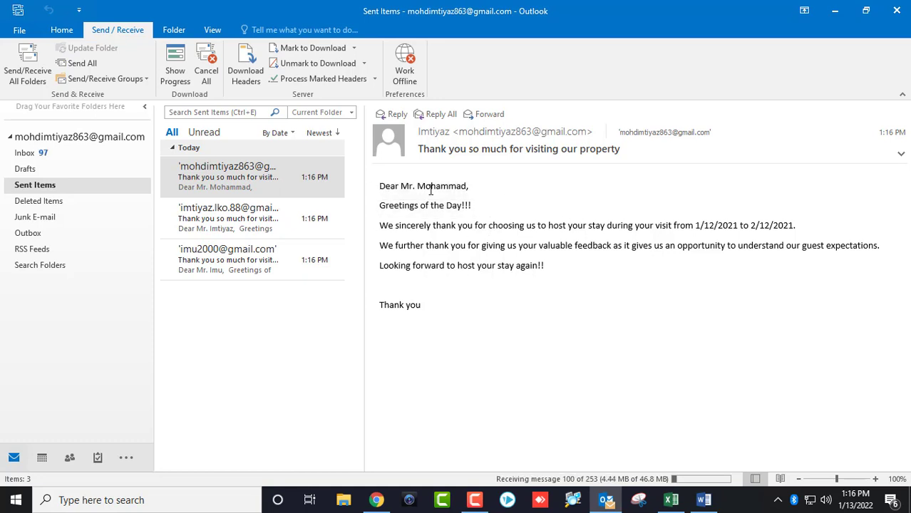
left_click_drag(692, 225, 784, 227)
Check the second message's greeting and stay dates ending 6/12/2021, and the third message's greeting.
left_click(216, 217)
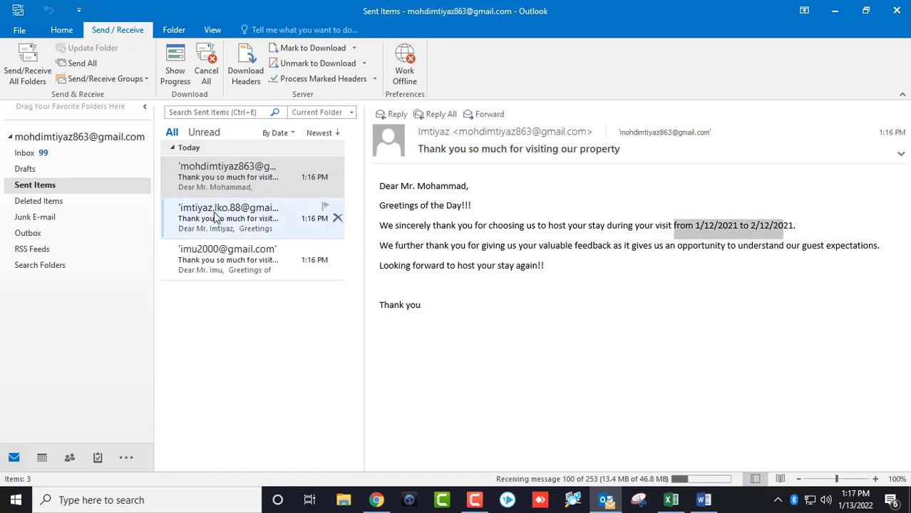
triple_click(383, 187)
triple_click(375, 208)
left_click_drag(379, 226, 804, 227)
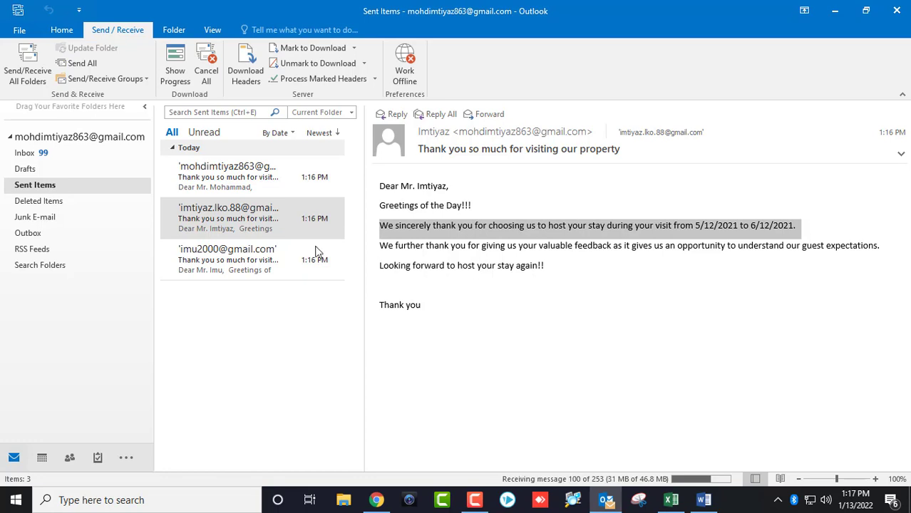
left_click(278, 265)
triple_click(435, 186)
left_click(533, 268)
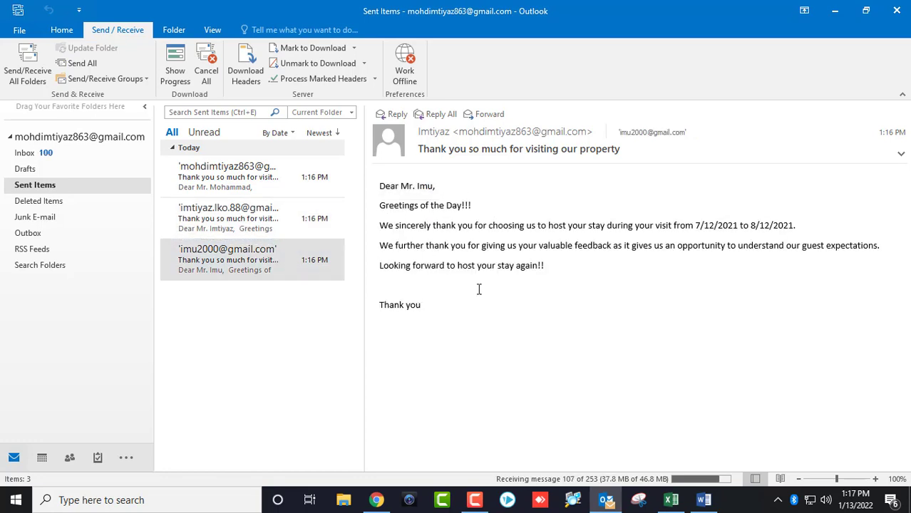
Refresh the desktop and move the Word document icon into the left column.
right_click(520, 63)
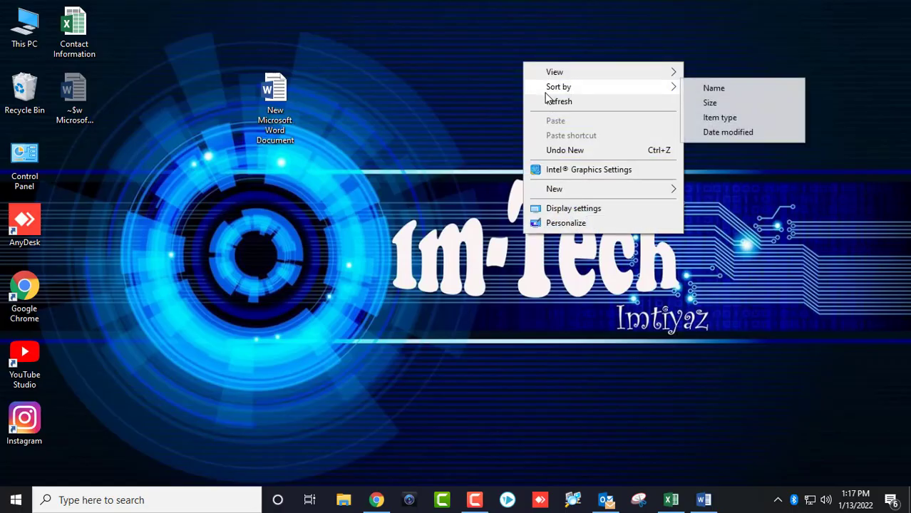
left_click(545, 100)
left_click_drag(279, 99, 77, 100)
right_click(362, 41)
left_click(407, 83)
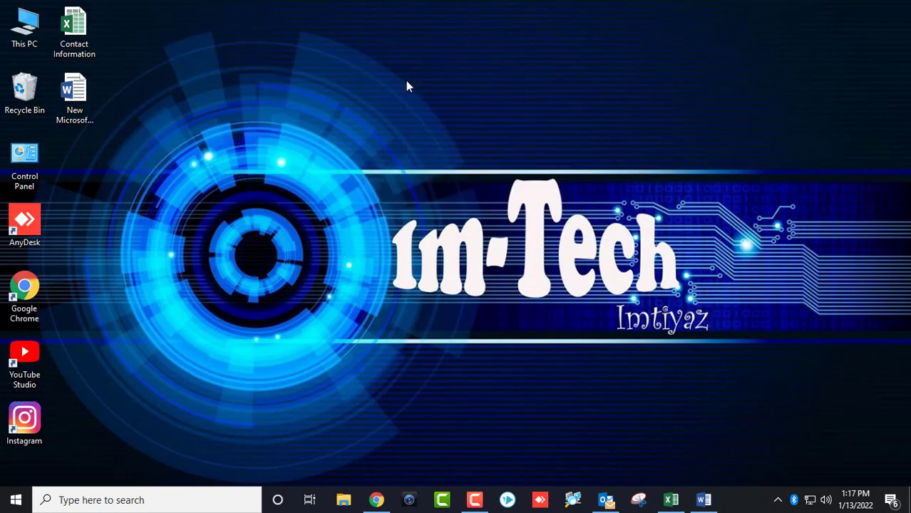